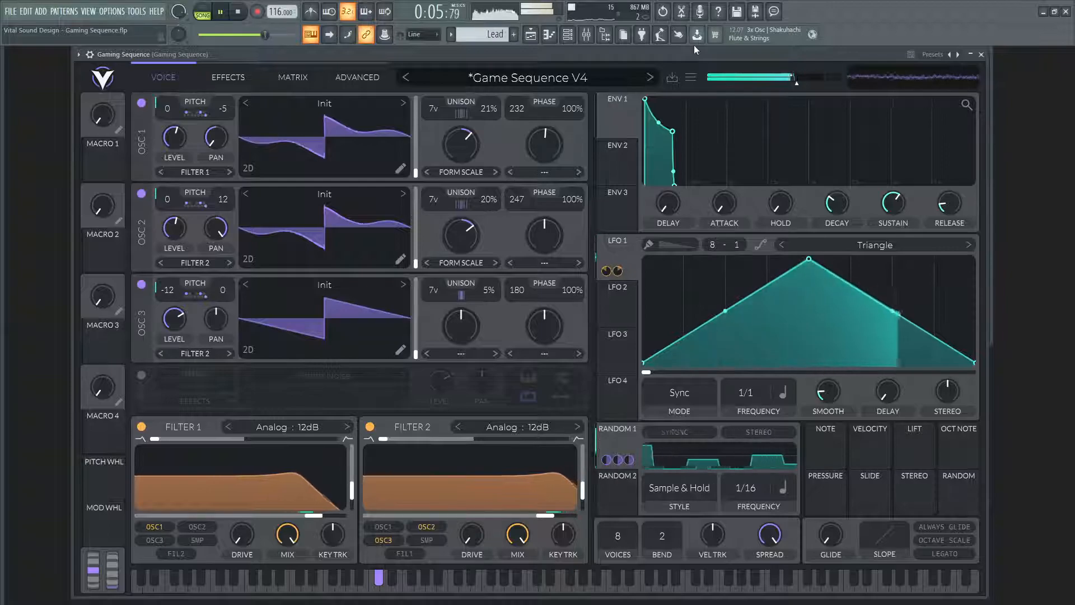
- Stop playback and switch off the Chorus, Compressor, Delay, EQ and Distortion effects
click(236, 79)
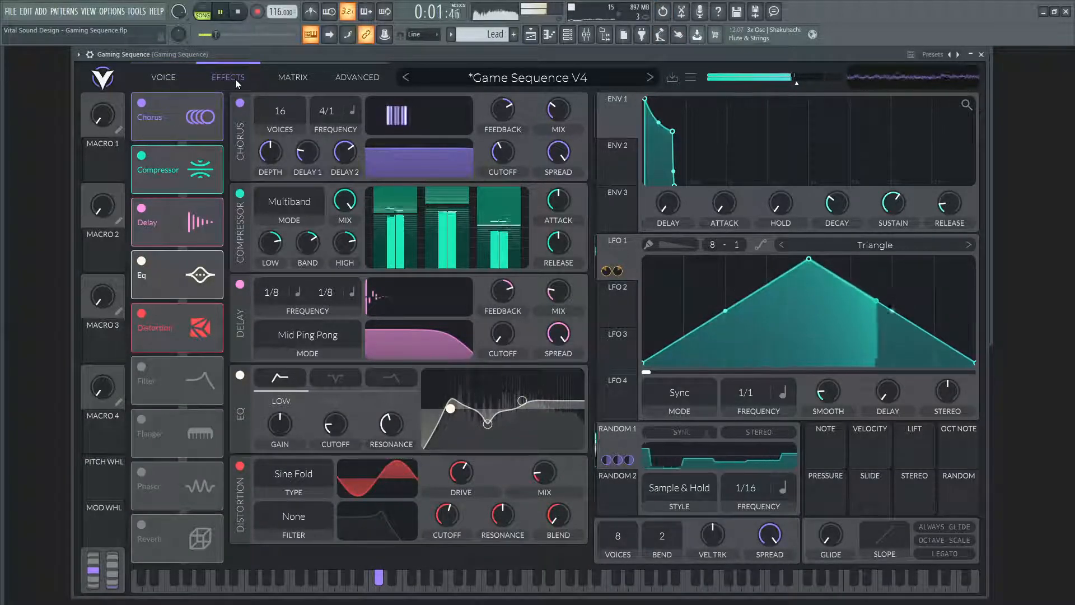
key(space)
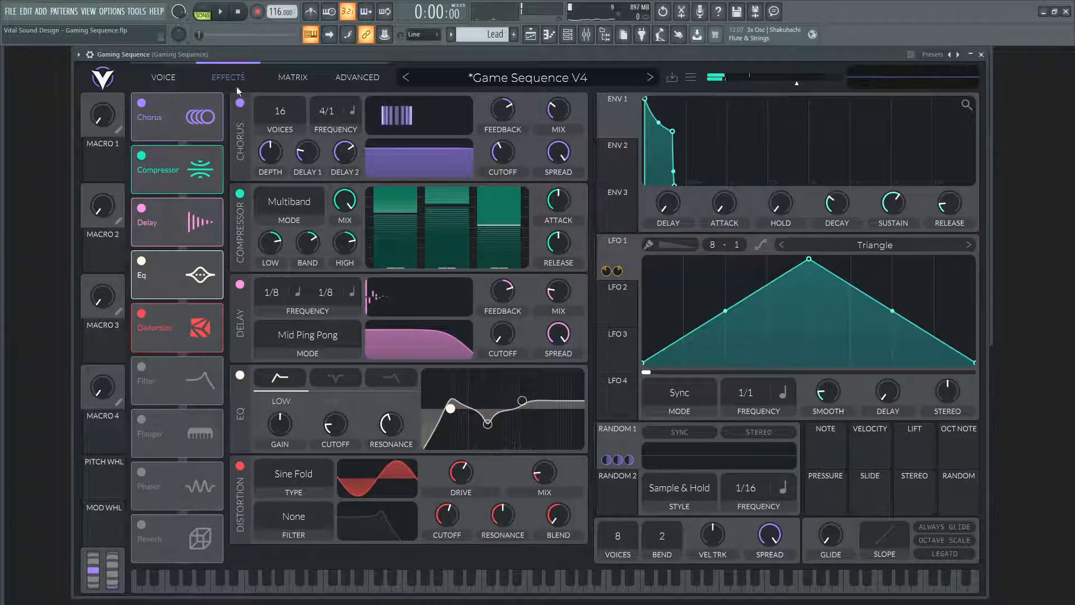
click(240, 103)
click(240, 193)
click(240, 284)
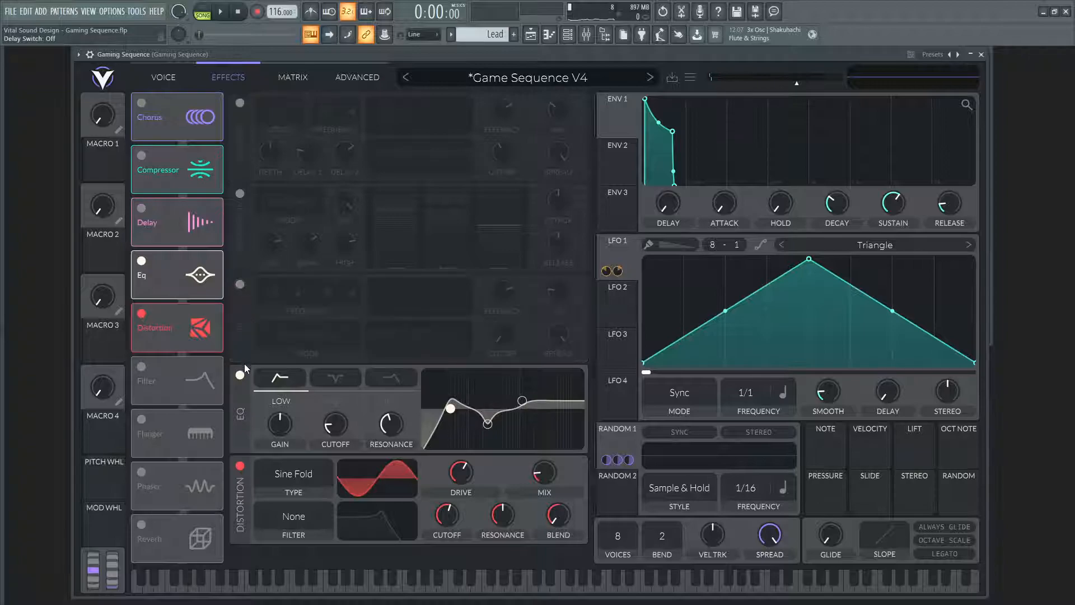
click(240, 374)
click(240, 465)
- Switch off Oscillator 3 and Oscillator 2 in the voice section
click(174, 77)
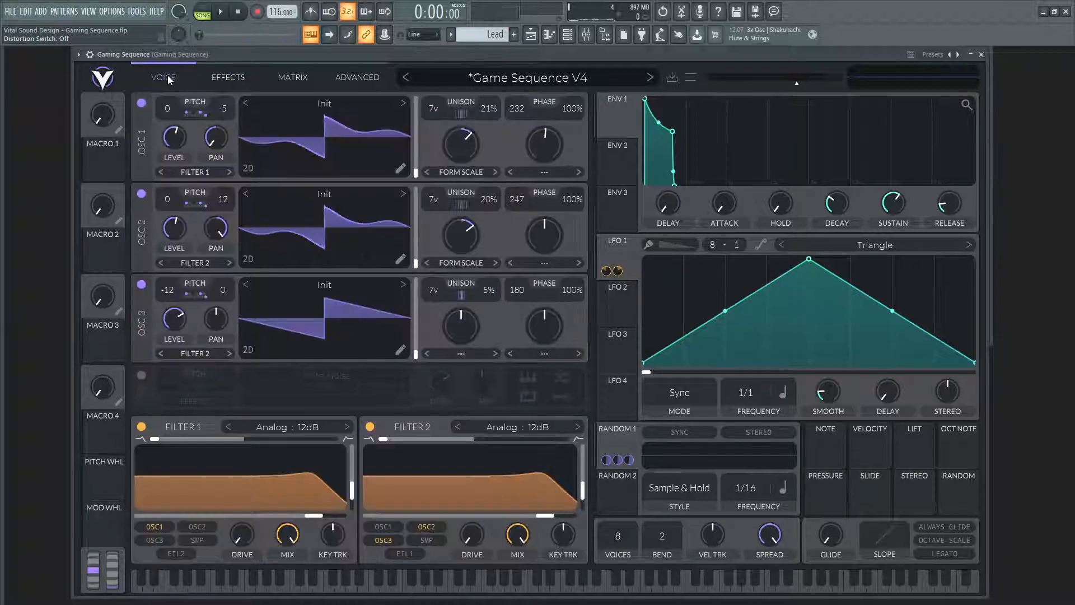
click(142, 284)
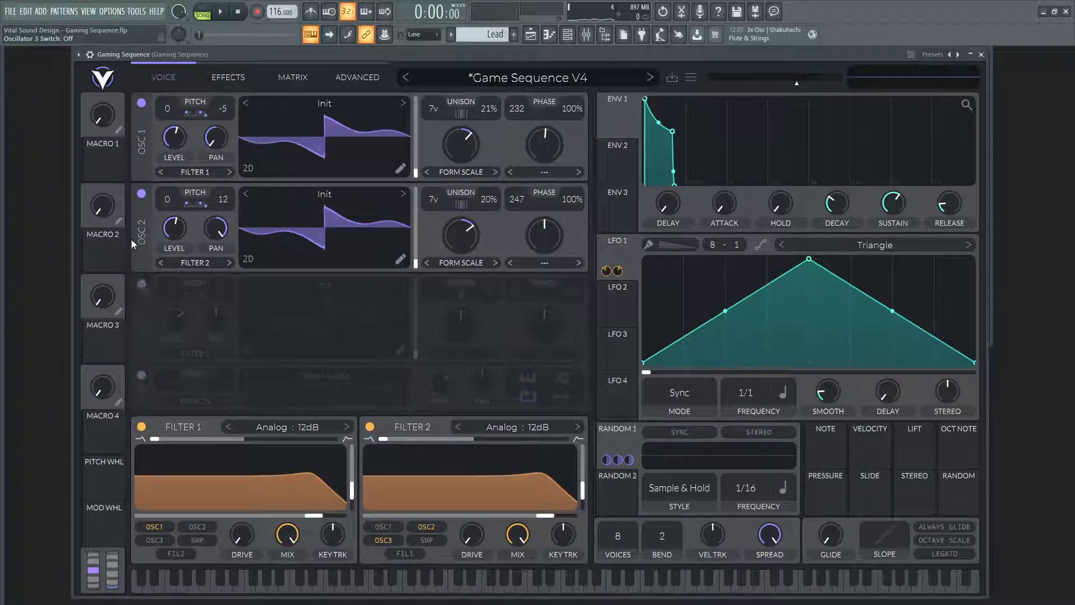
click(141, 193)
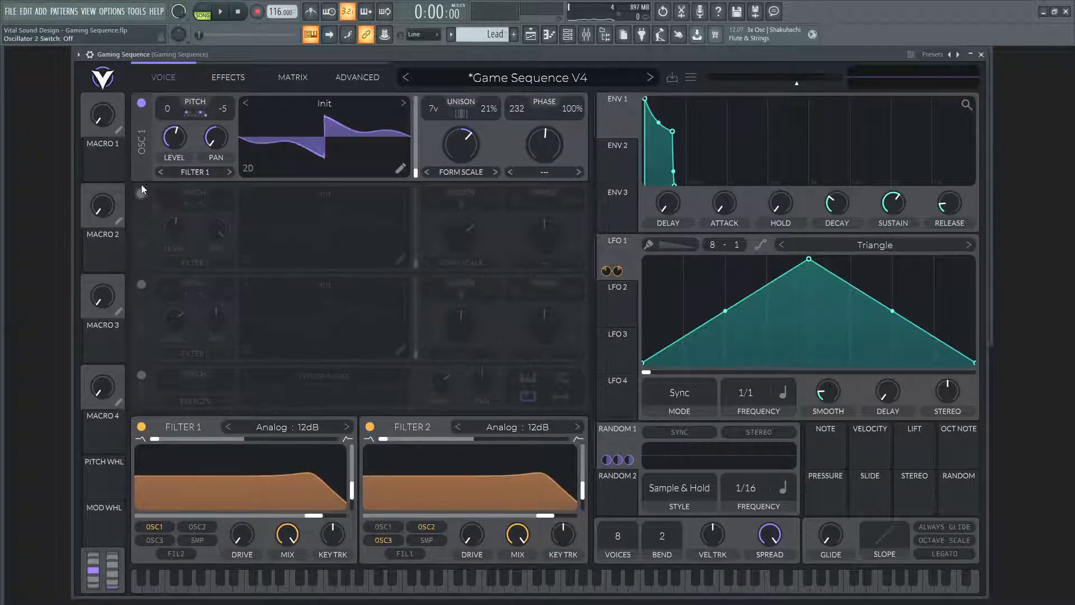
- Bypass the Random 1 modulation on Oscillator 1's transpose and audition the sound in pattern mode
right_click(171, 127)
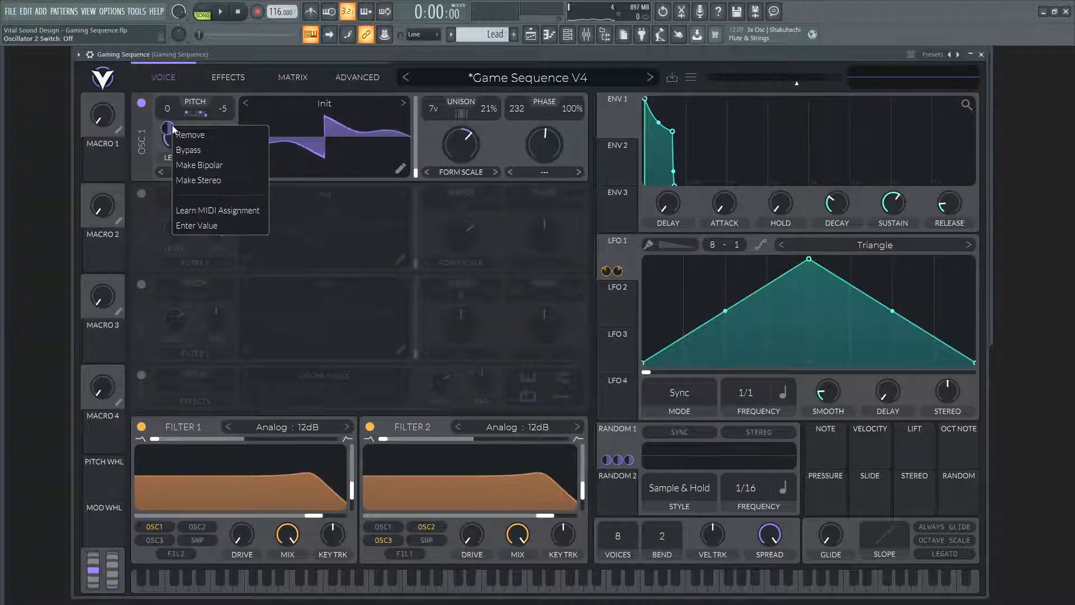
click(202, 149)
click(204, 14)
key(space)
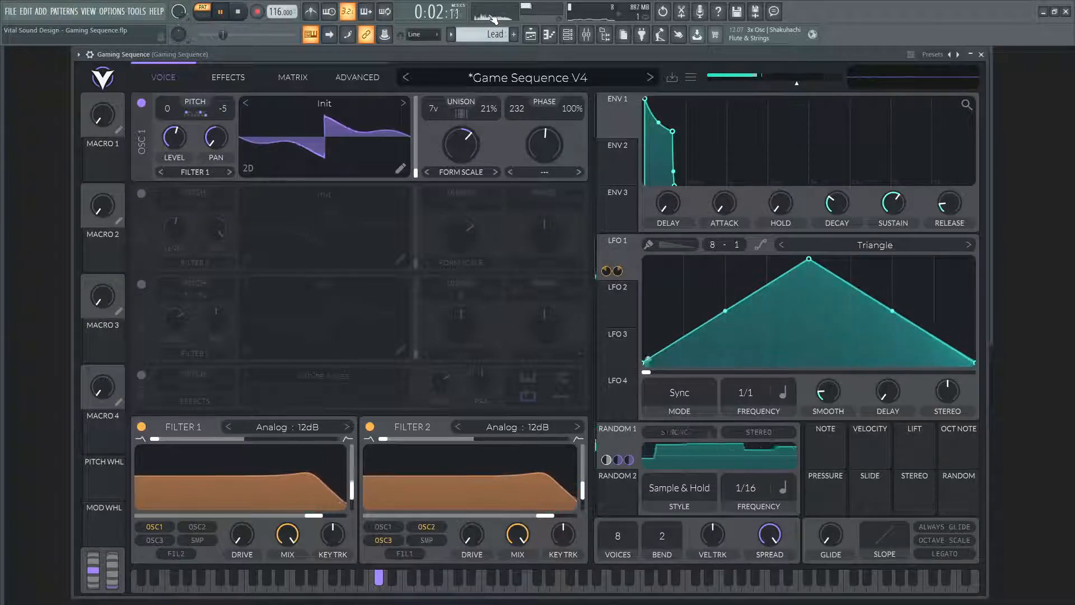
key(space)
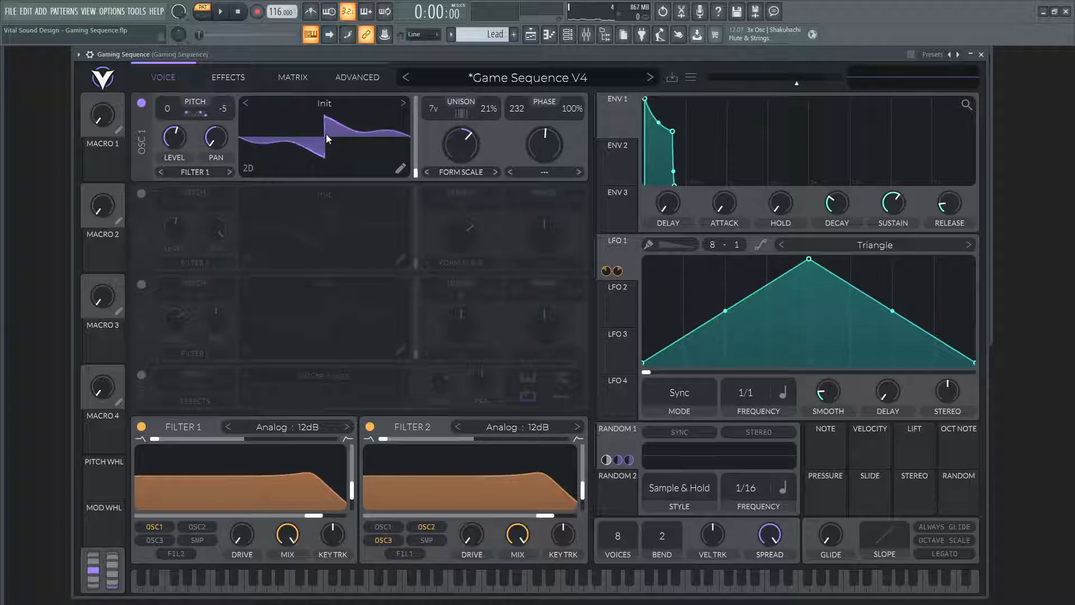
- Switch Oscillator 2 on with its Random 1 transpose modulation bypassed, and play the pattern to hear both oscillators
mouse_move(462, 149)
click(142, 194)
right_click(170, 215)
click(191, 239)
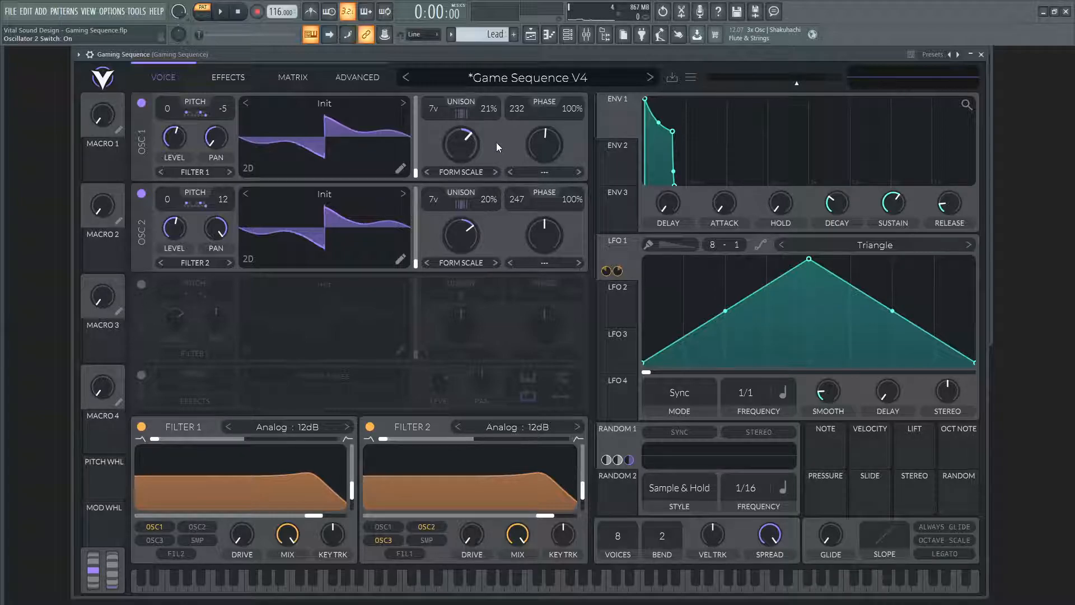
key(space)
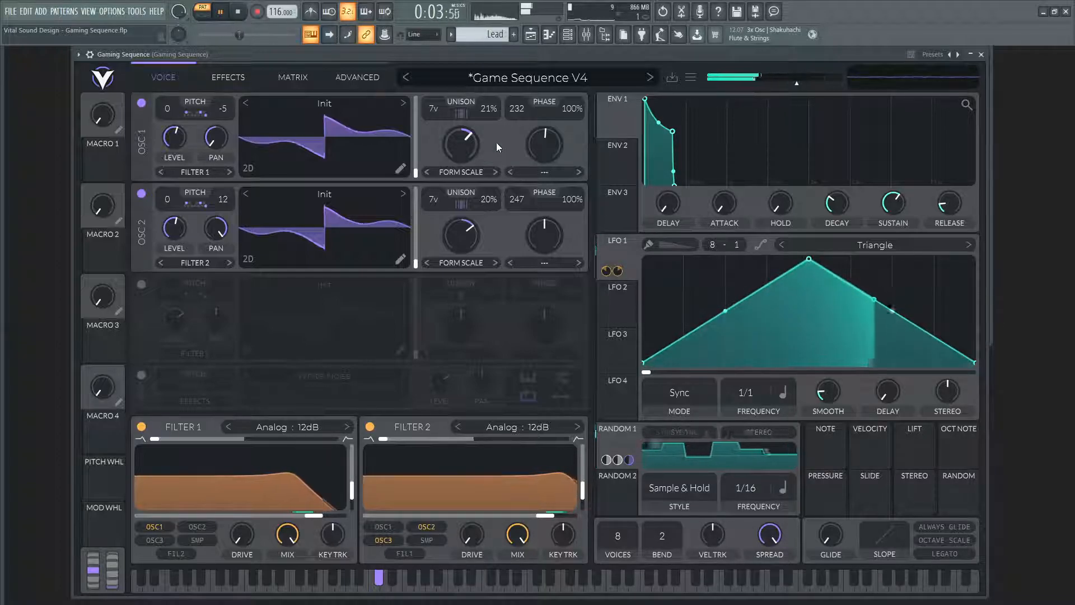
key(space)
- Switch Oscillator 3 on with its Random 1 transpose modulation bypassed, and play the pattern to hear all three oscillators
click(142, 284)
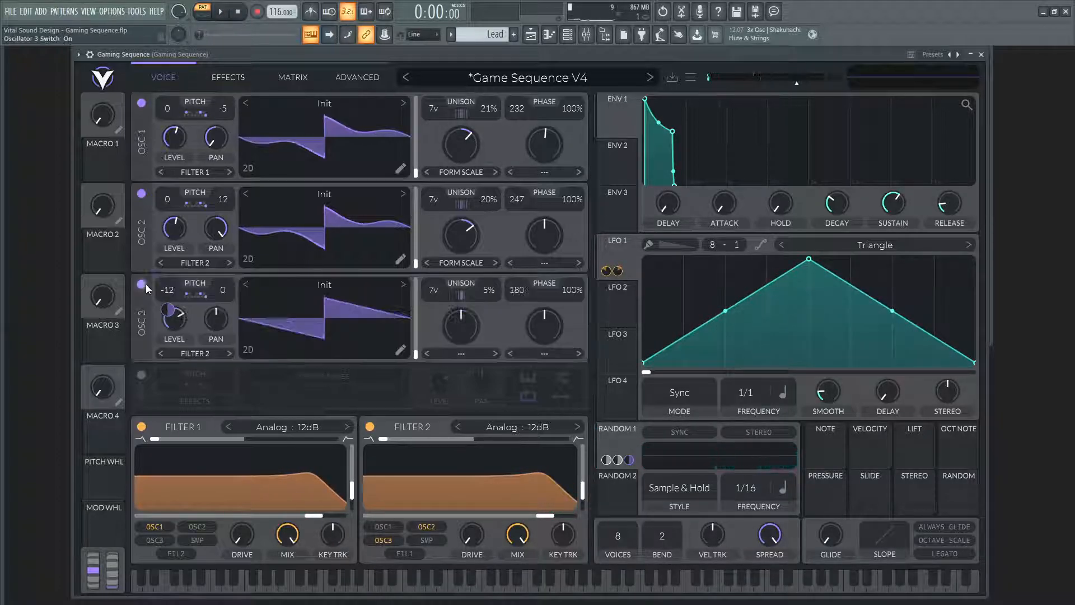
right_click(168, 311)
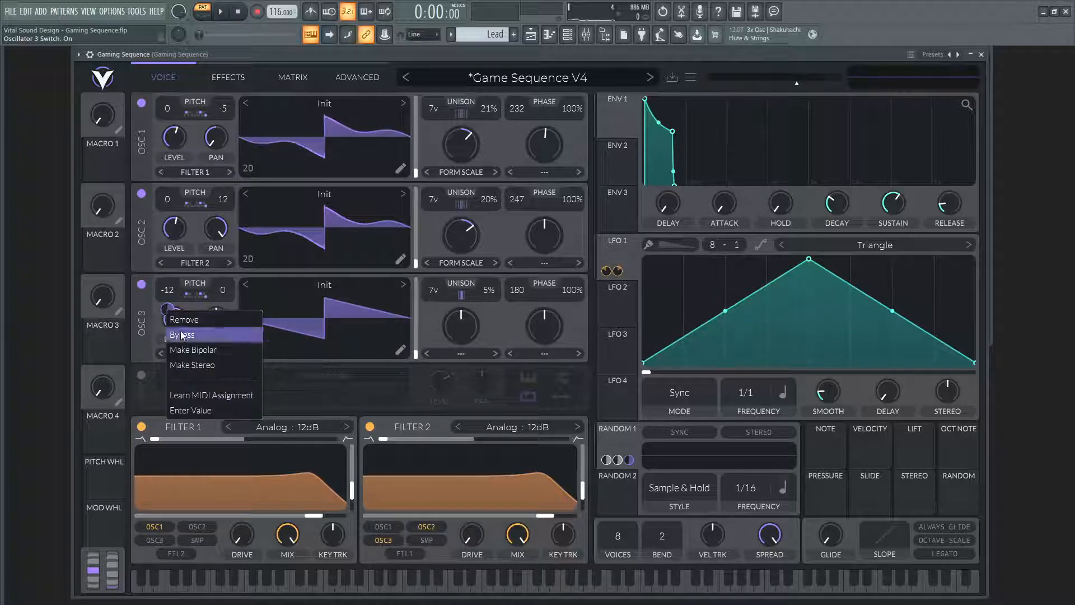
click(180, 334)
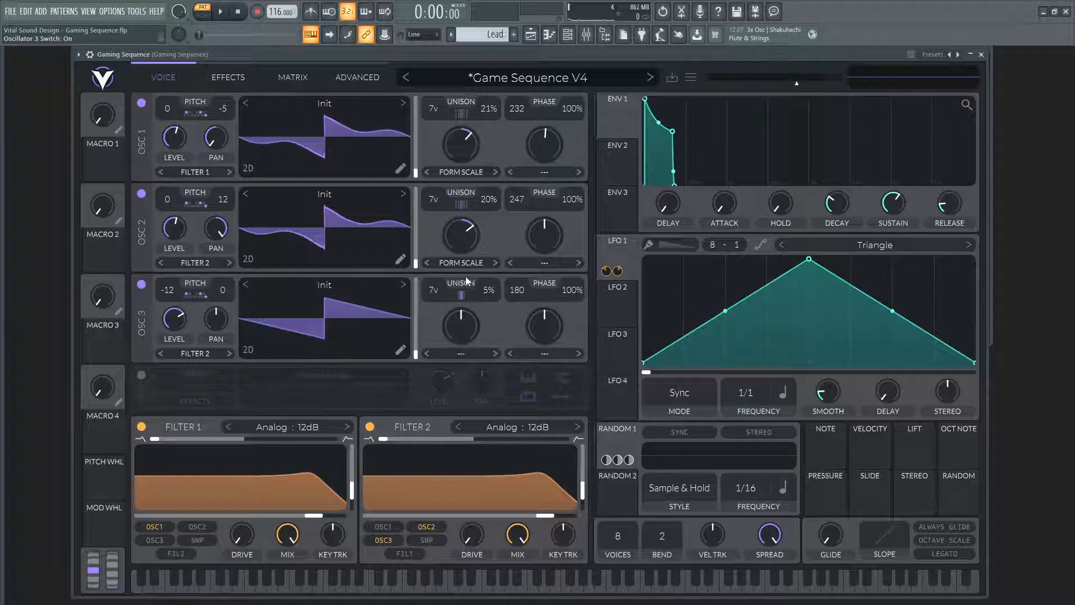
key(space)
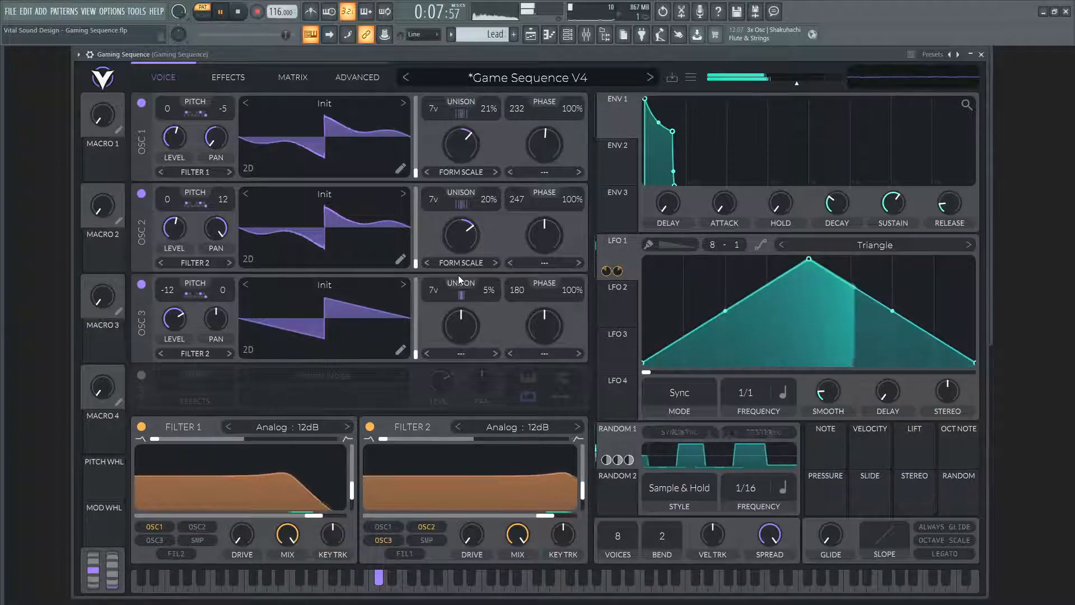
key(space)
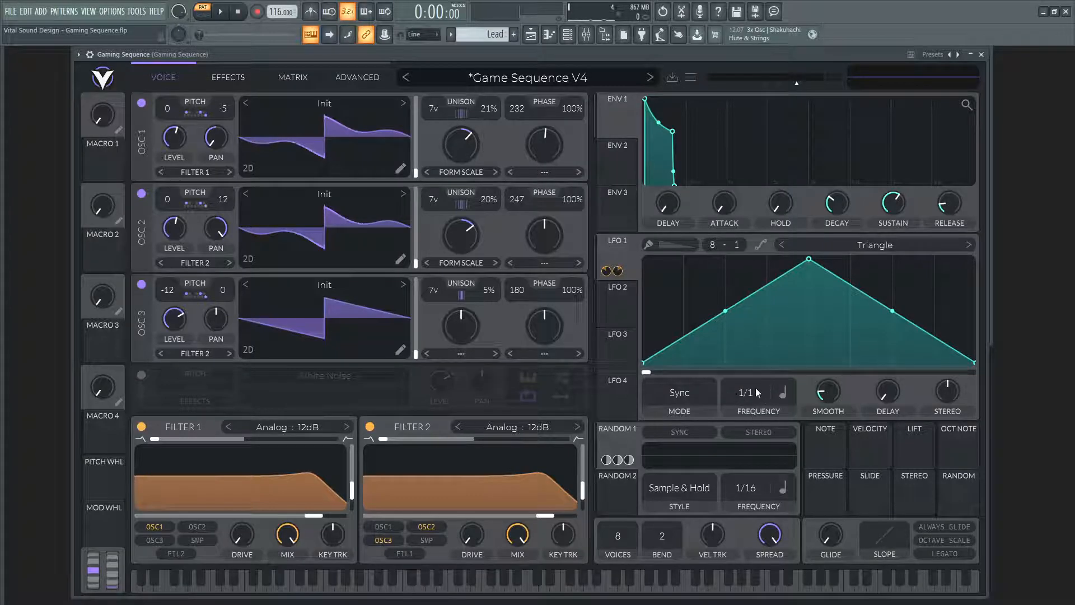
- Examine the cutoffs of Filter 1 and Filter 2 and their LFO 1 modulation amounts, and listen to the filter movement
mouse_move(605, 274)
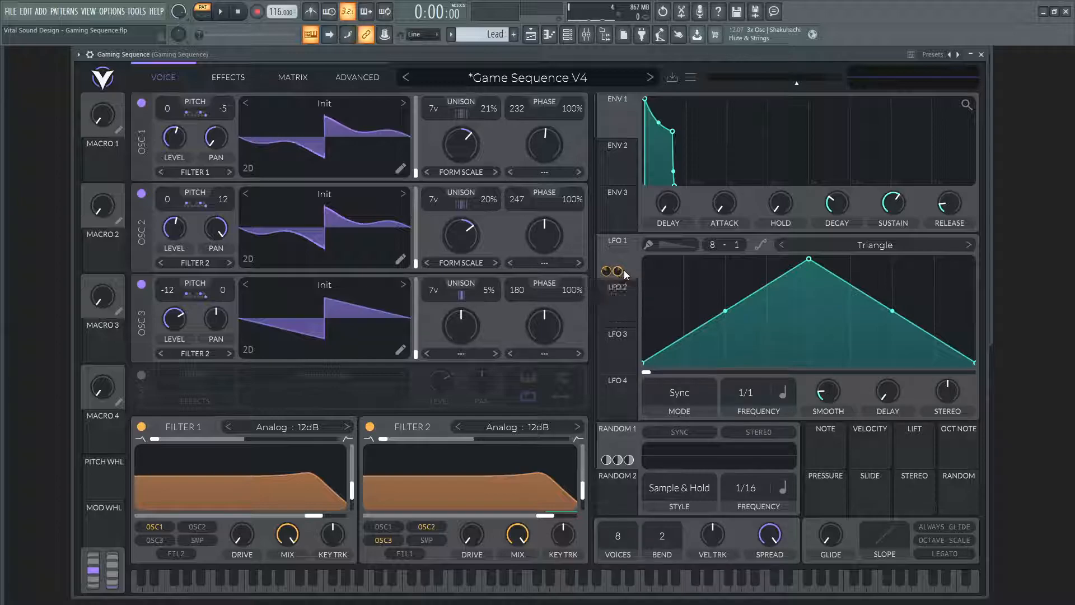
mouse_move(546, 515)
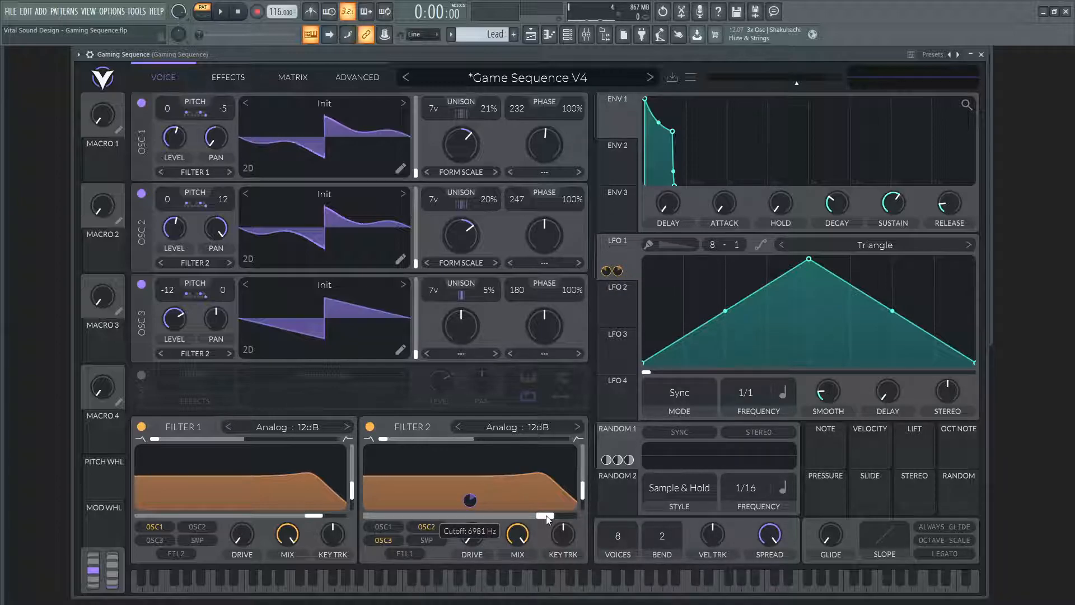
mouse_move(318, 515)
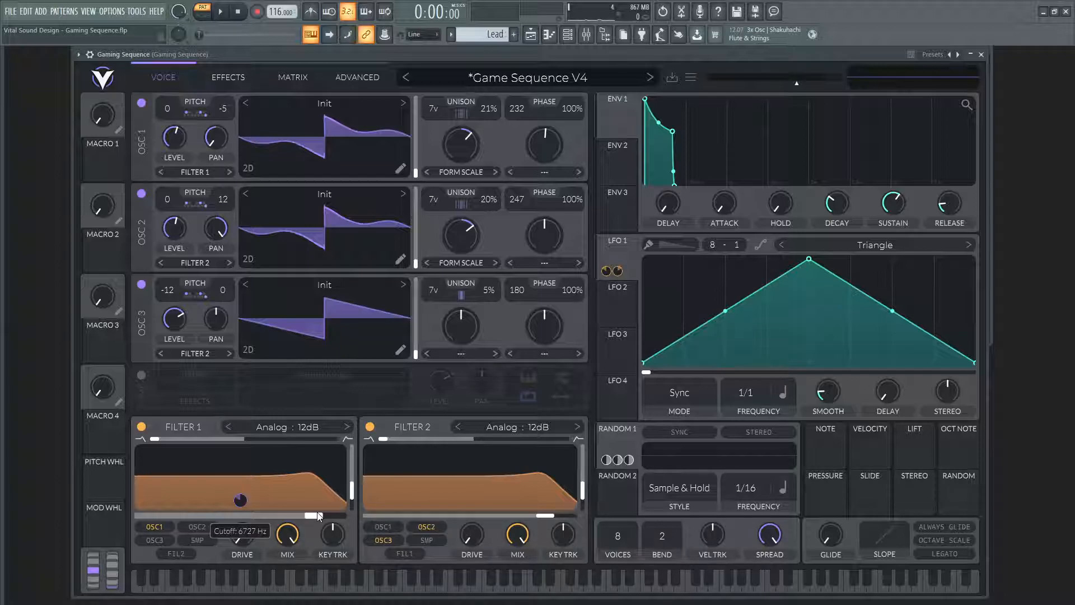
mouse_move(242, 501)
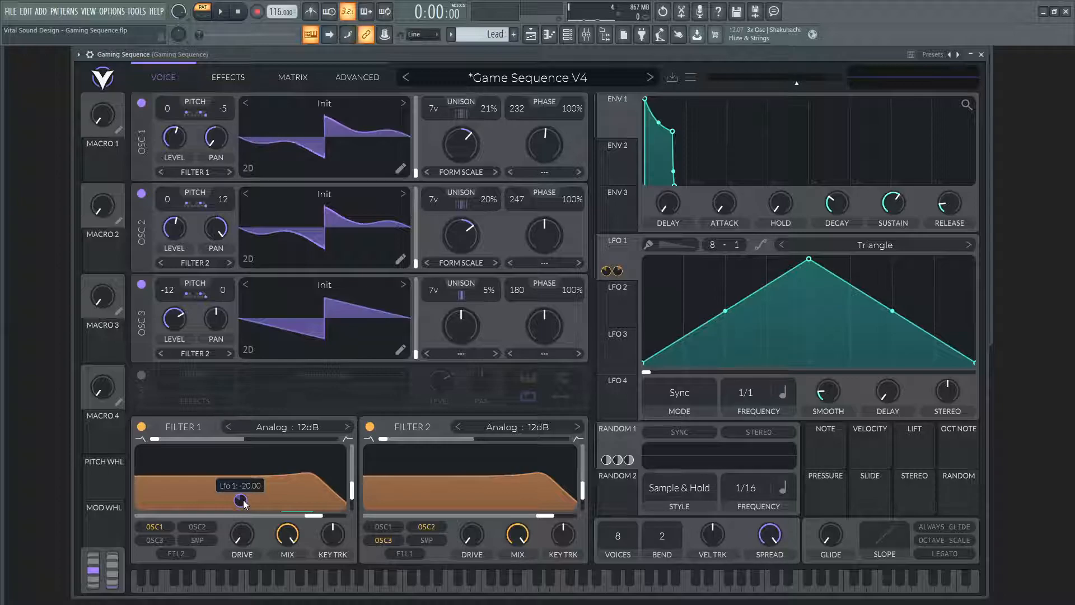
mouse_move(470, 502)
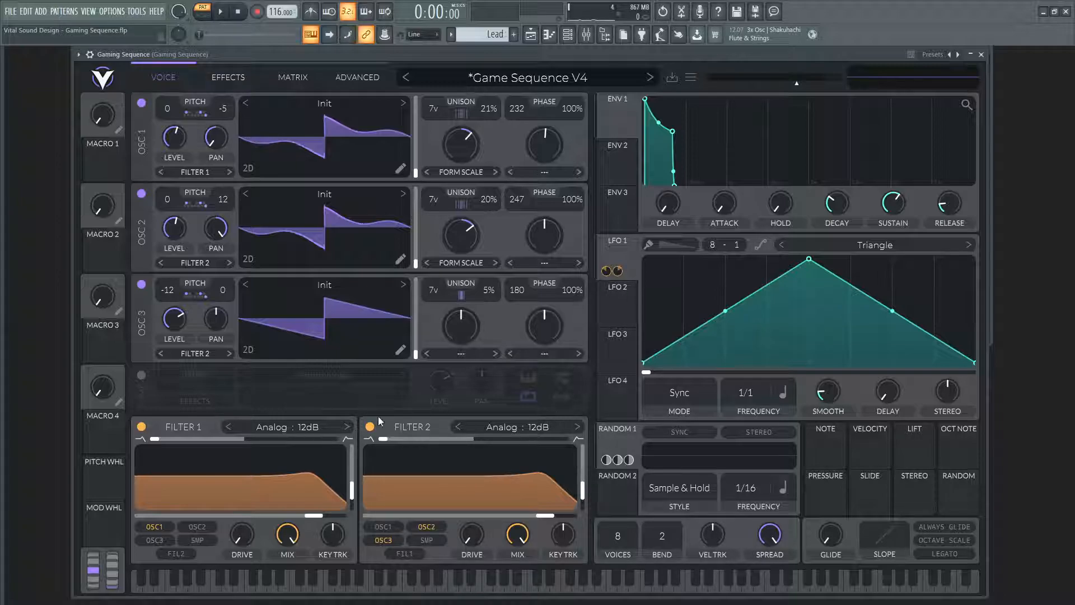
key(space)
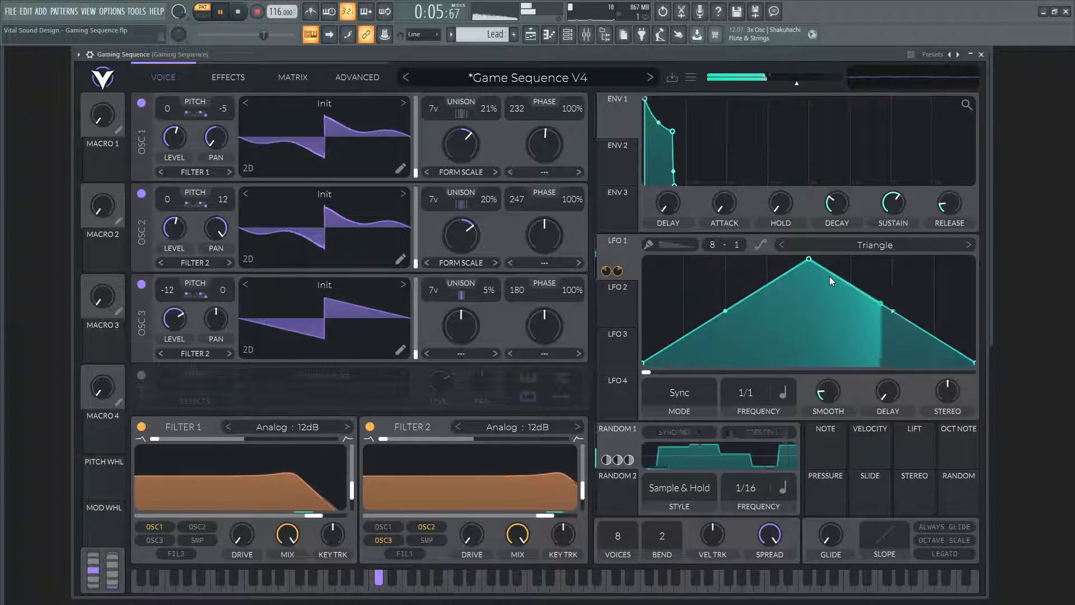
key(space)
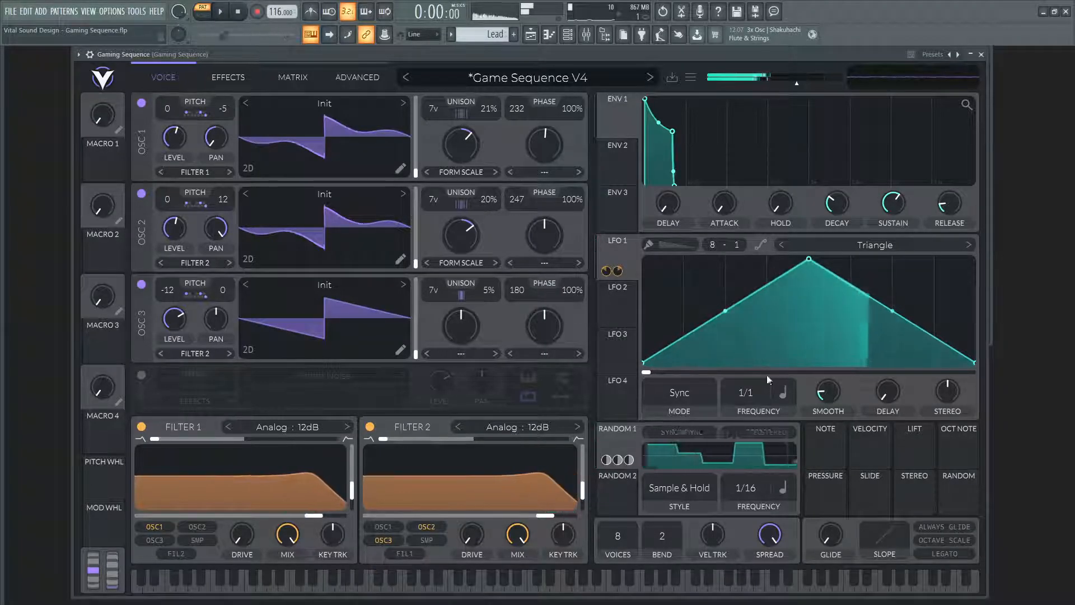
- Set the resonance of Filter 1 and Filter 2 to 30
right_click(351, 492)
click(372, 528)
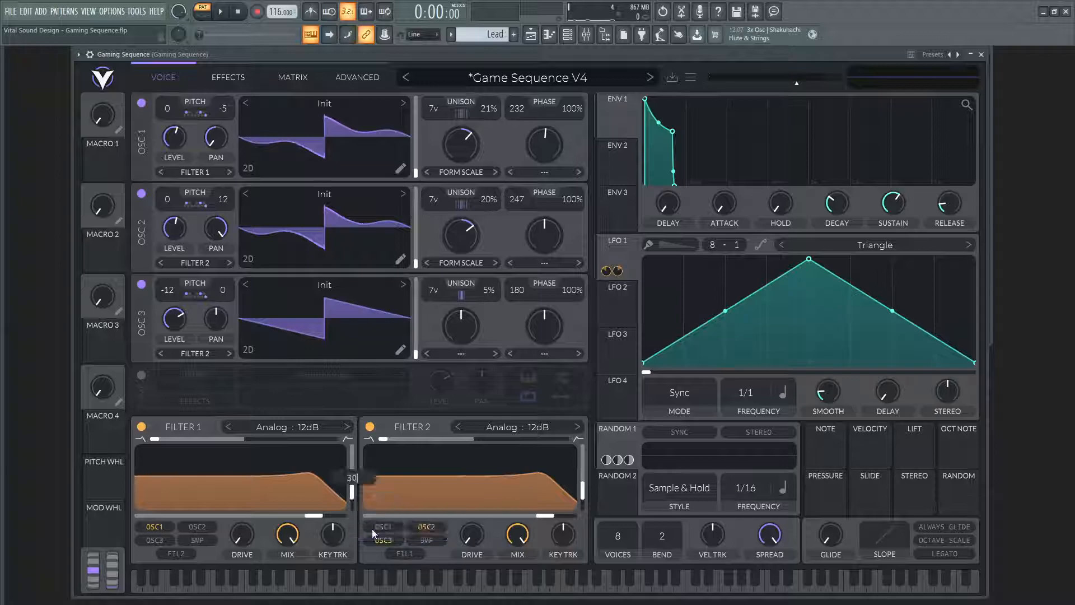
right_click(582, 493)
click(601, 530)
text(30)
key(Return)
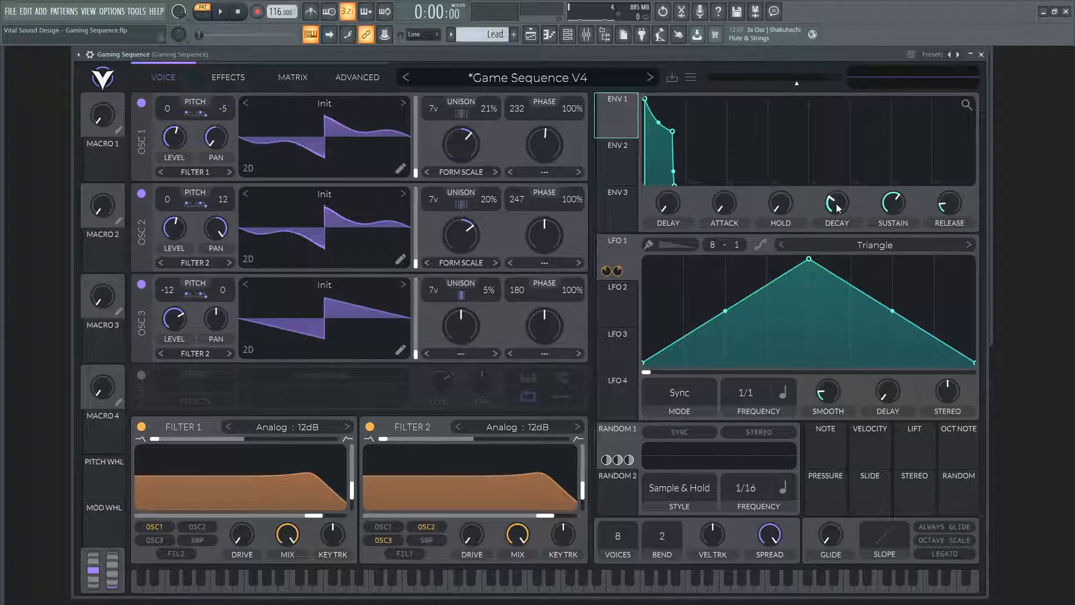
- Check the decay, sustain and release of Envelope 1 and play the pattern to hear its shape
mouse_move(892, 208)
mouse_move(838, 207)
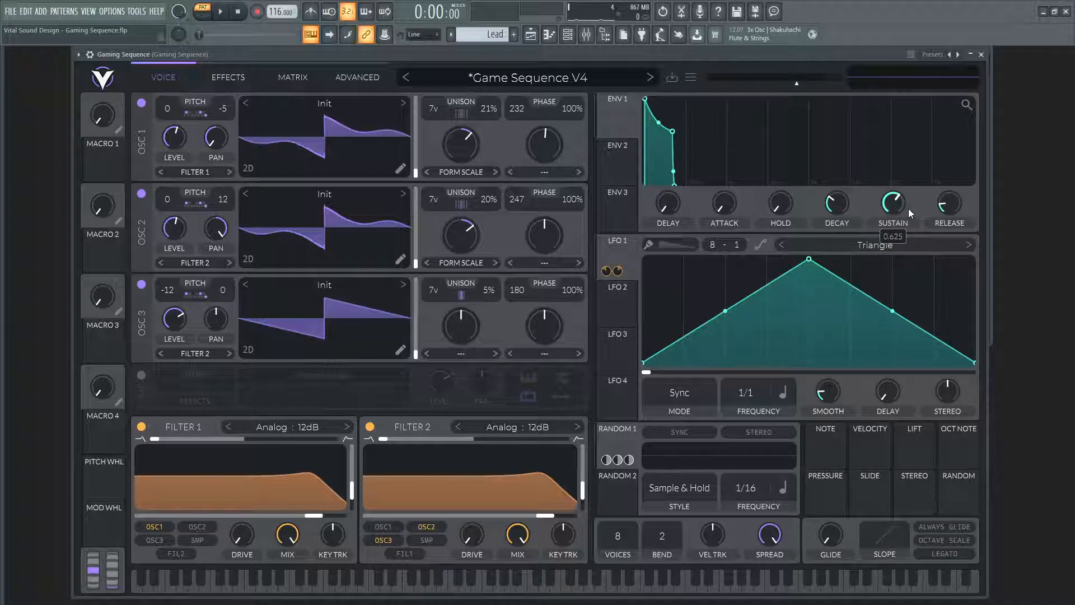
mouse_move(958, 209)
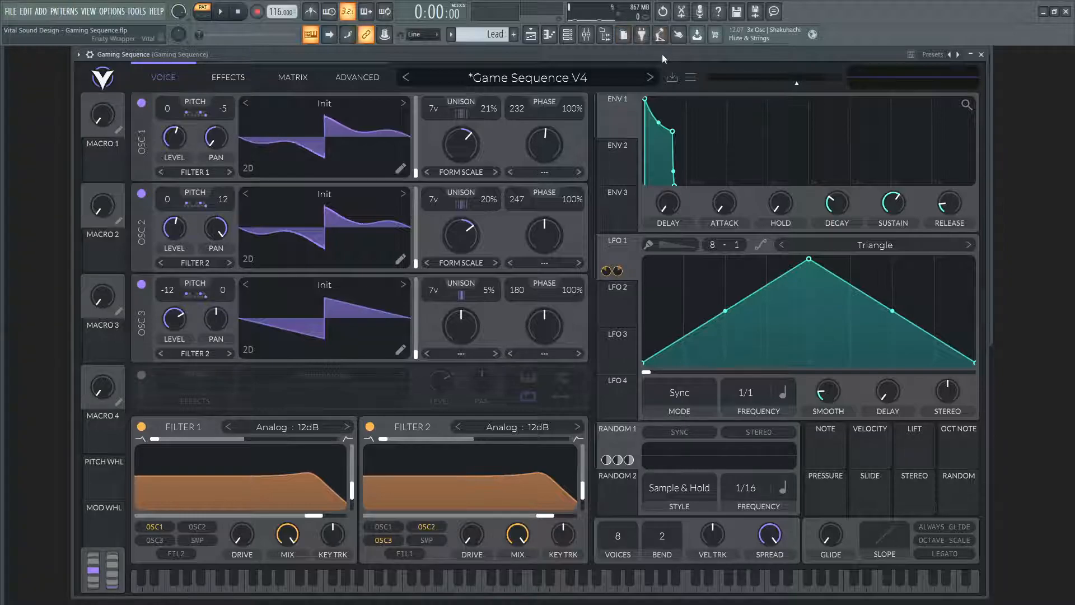
key(space)
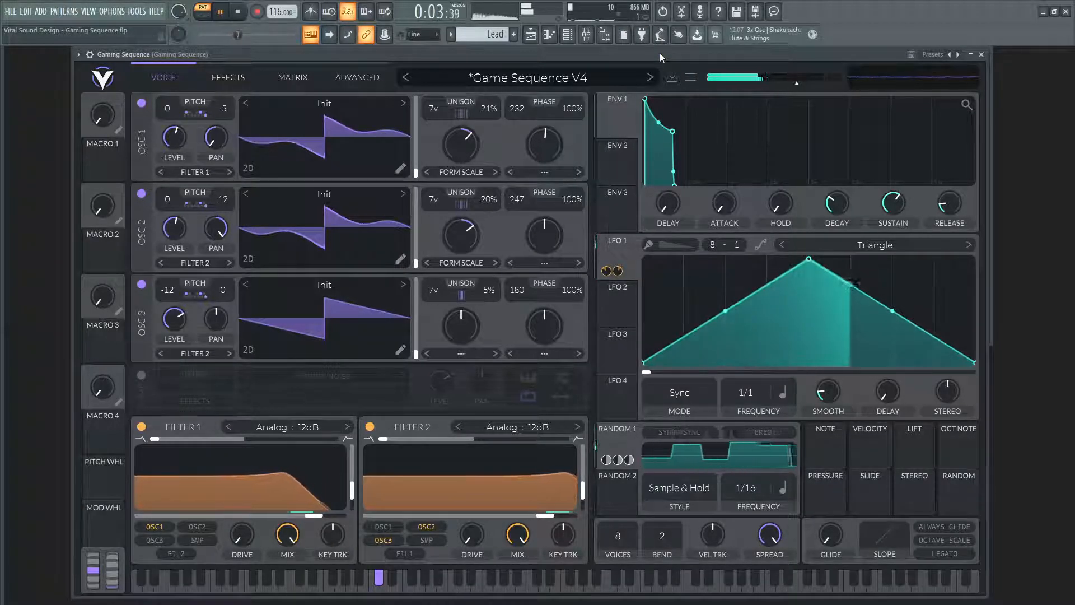
key(space)
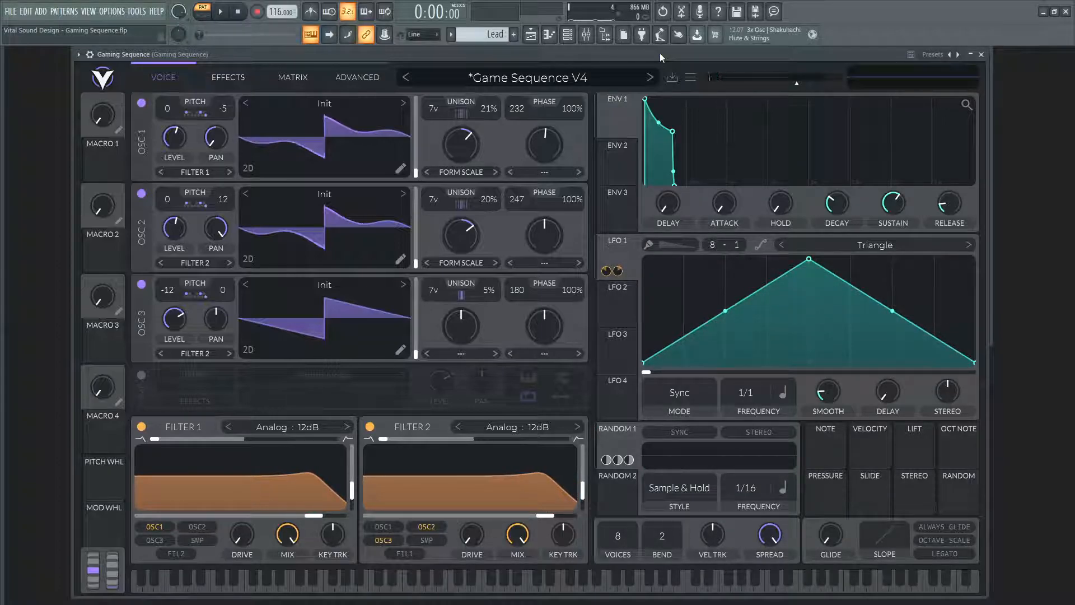
- Inspect the Random 1 modulation targets and the transpose snap notes of Oscillators 1, 2 and 3
mouse_move(616, 432)
drag(630, 429, 649, 468)
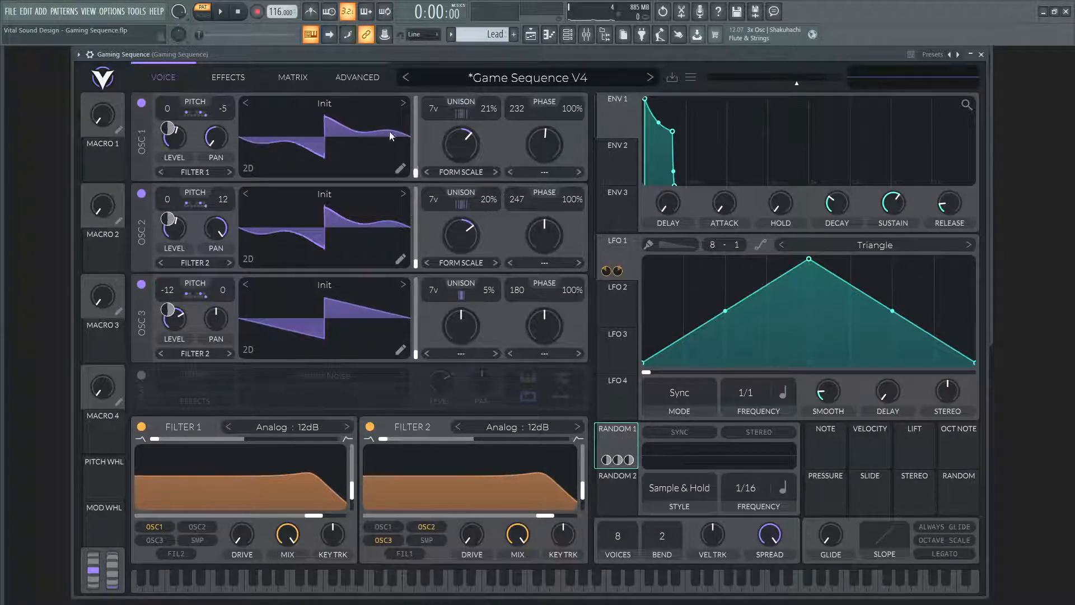
click(198, 113)
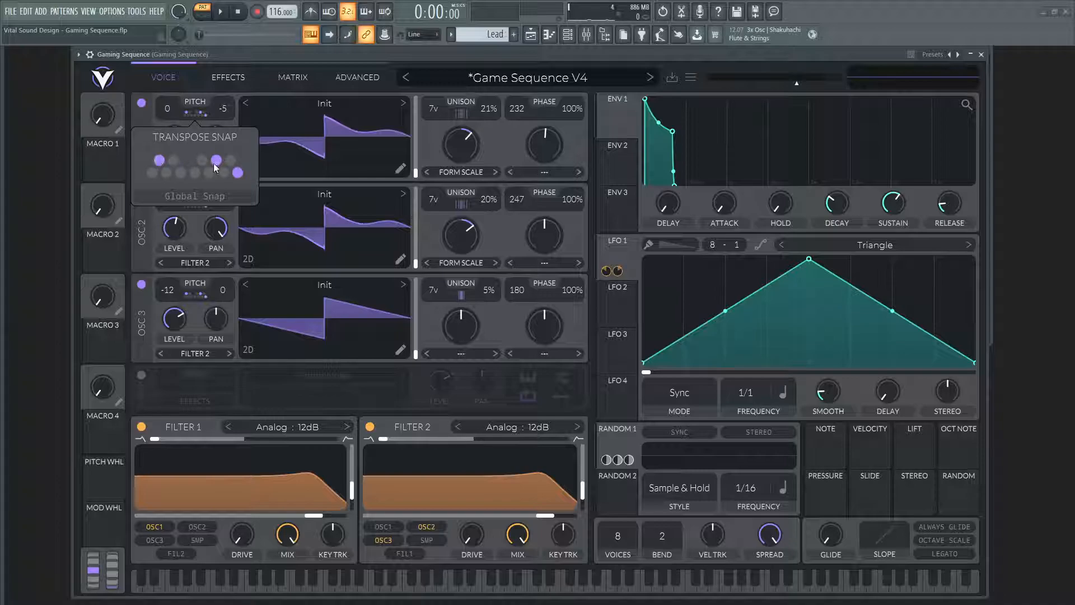
click(247, 59)
click(195, 204)
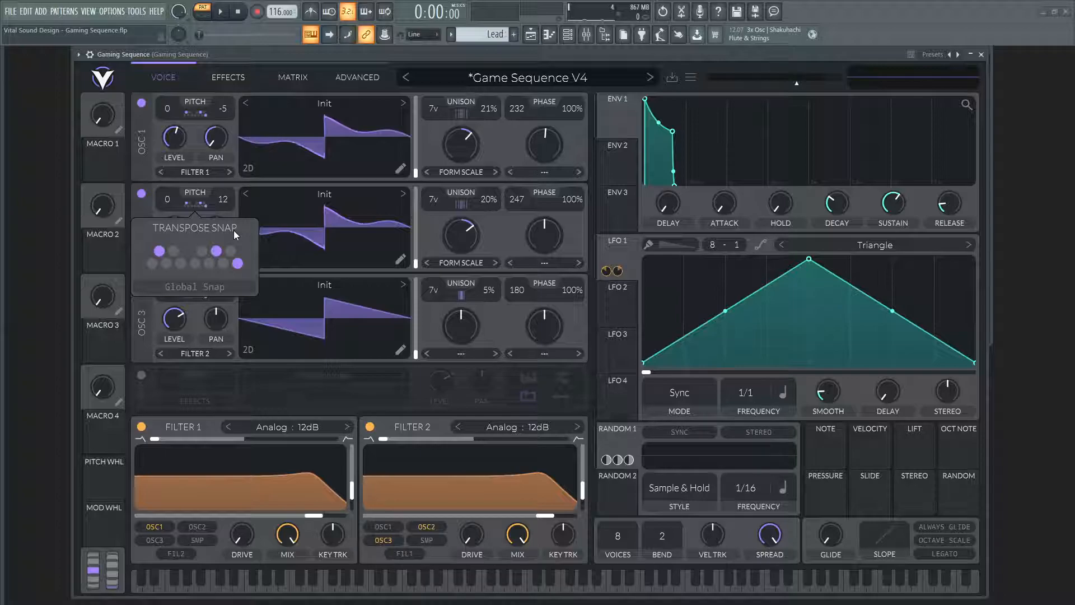
click(275, 58)
click(196, 296)
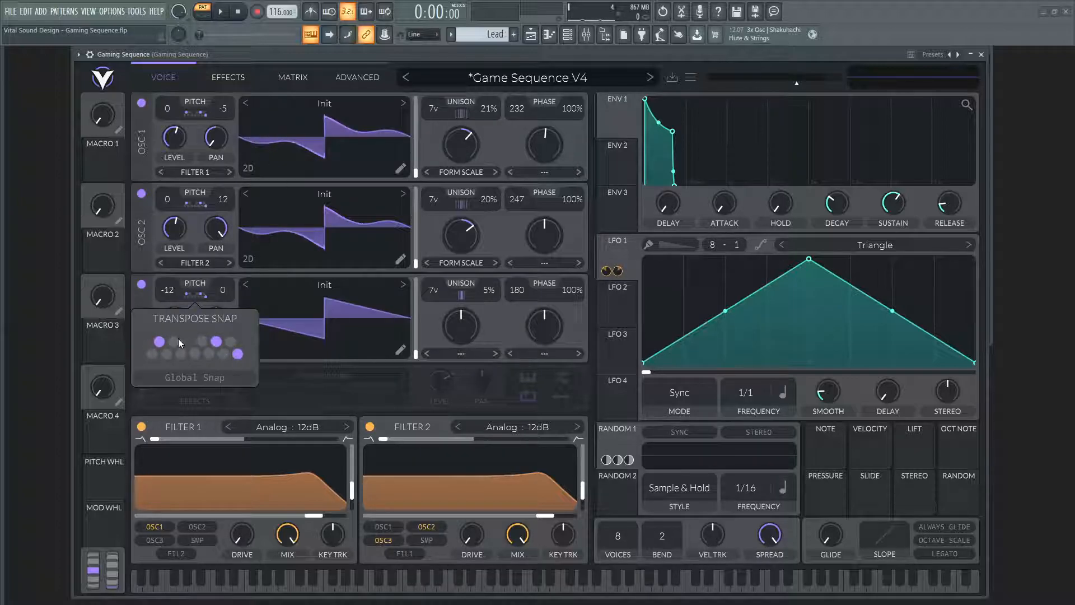
click(253, 56)
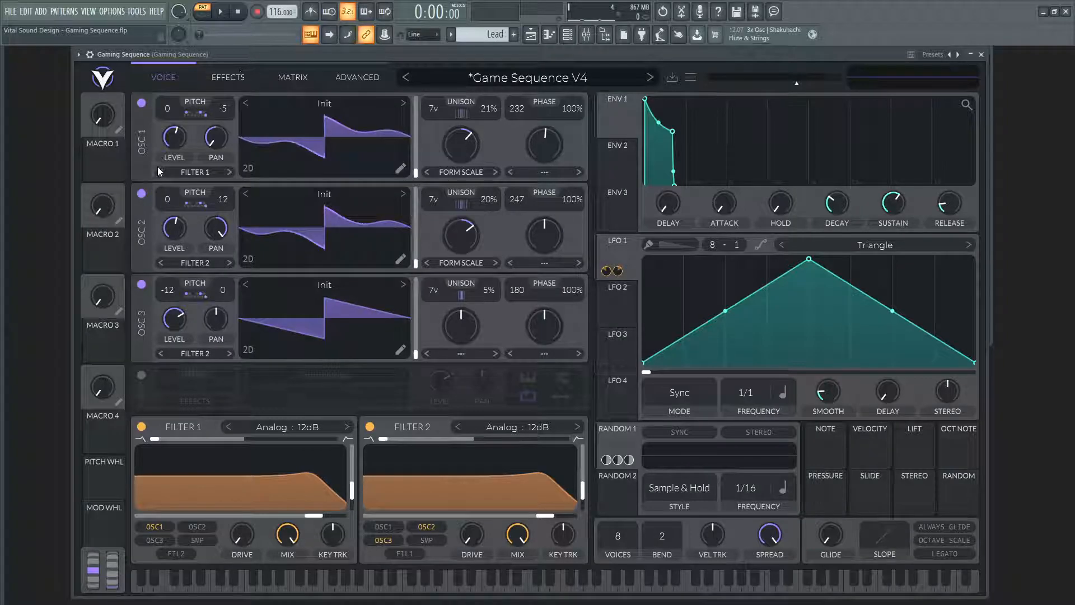
- Unbypass the Random 1 modulation on the transpose of Oscillators 1, 2 and 3
right_click(165, 120)
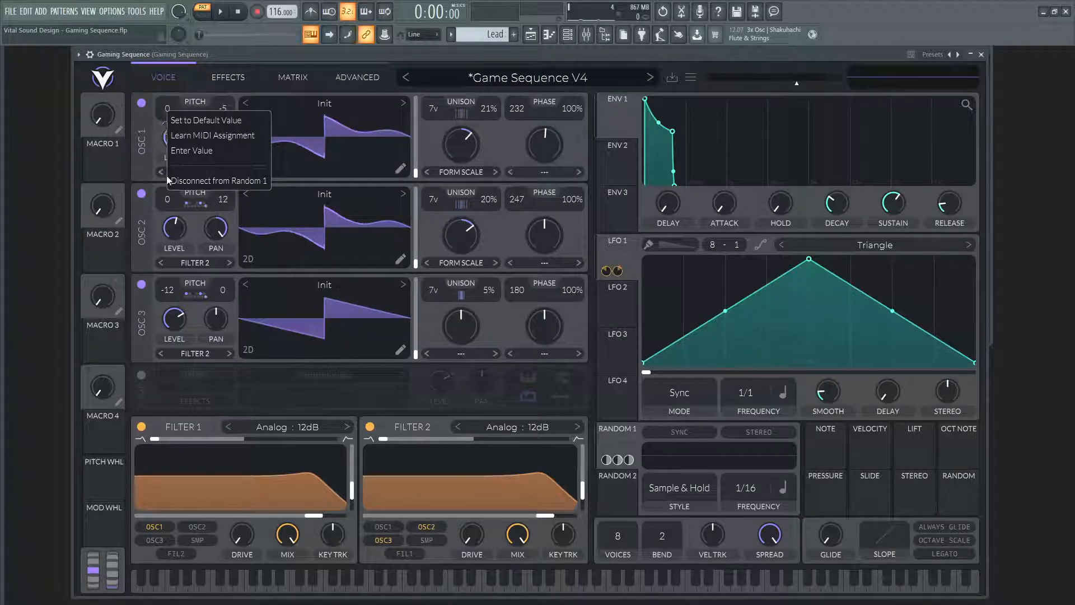
click(203, 81)
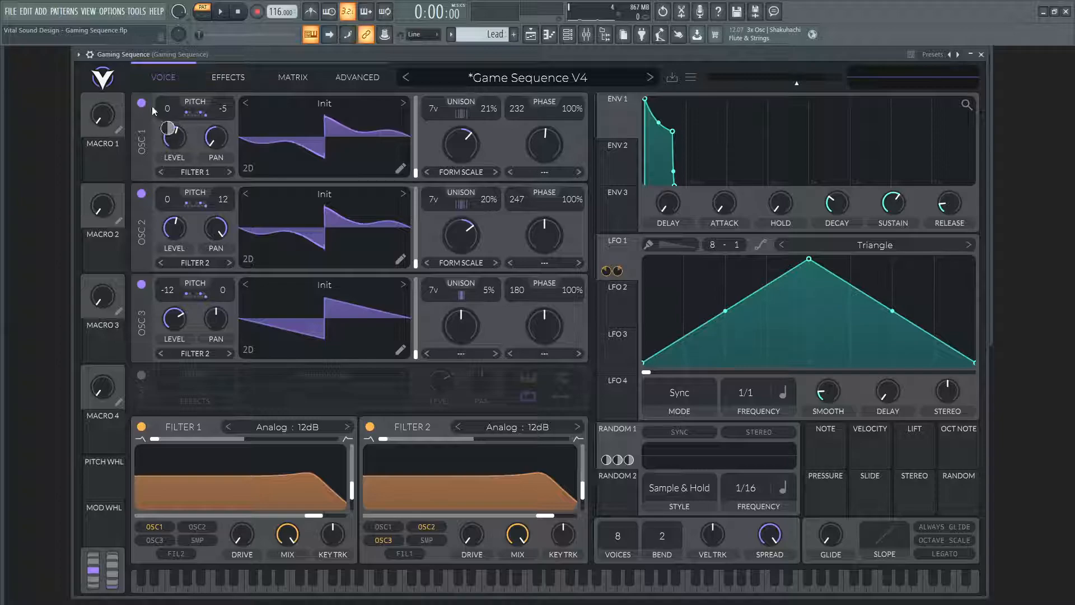
right_click(170, 132)
click(196, 154)
right_click(170, 217)
click(190, 242)
right_click(169, 310)
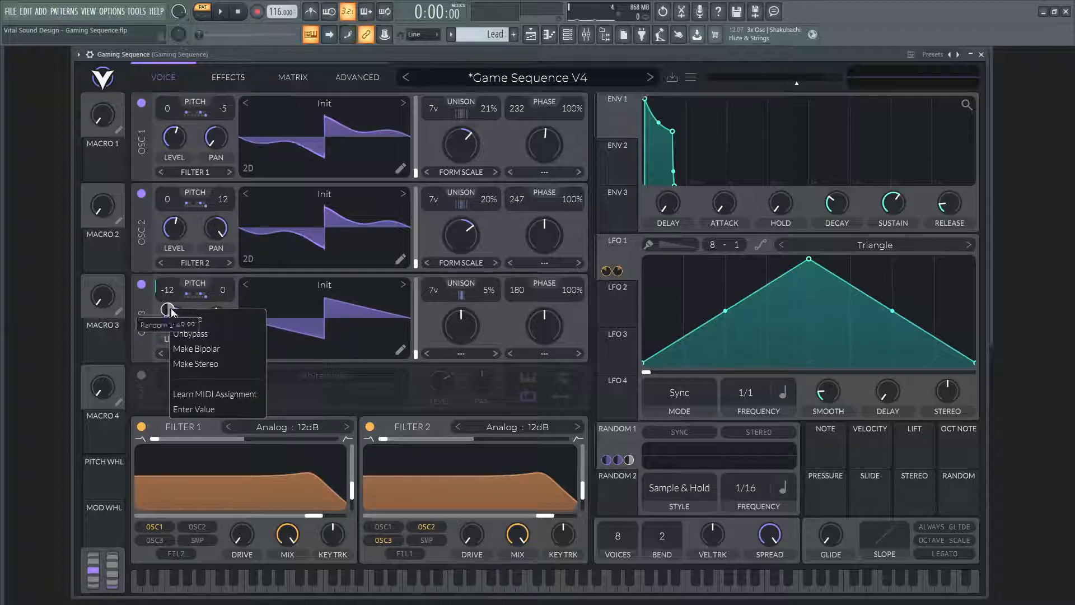
click(190, 334)
- Check the Random 1 modulation amount on Oscillator 1's transpose and play the pattern to hear the random pitches
mouse_move(169, 108)
mouse_move(170, 130)
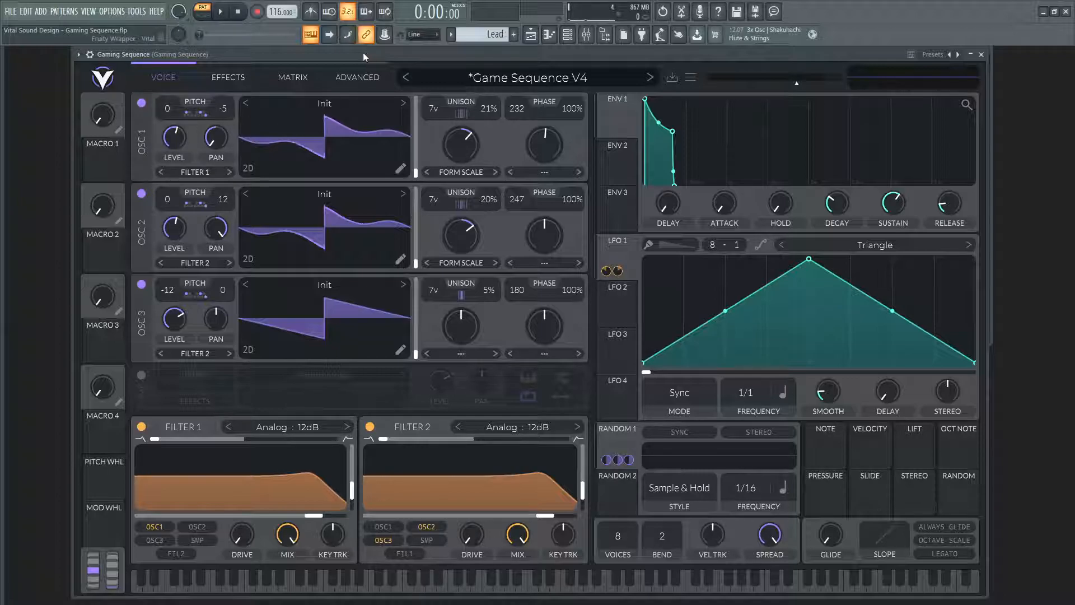
key(space)
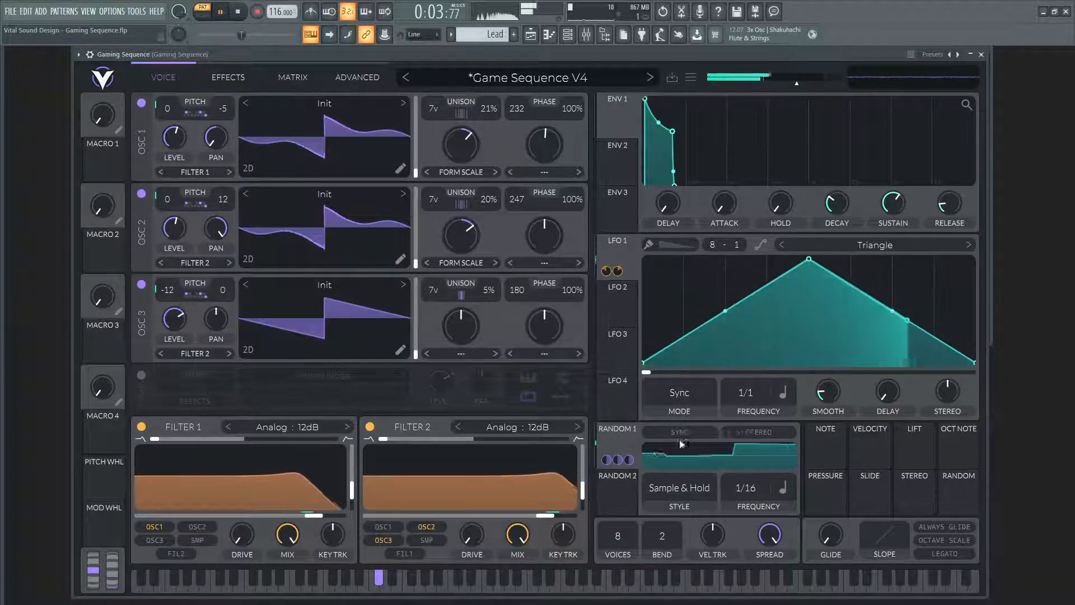
key(space)
- Check the available styles and the tempo of Random 1, and listen to the pattern with Sample & Hold at 1/16
click(690, 492)
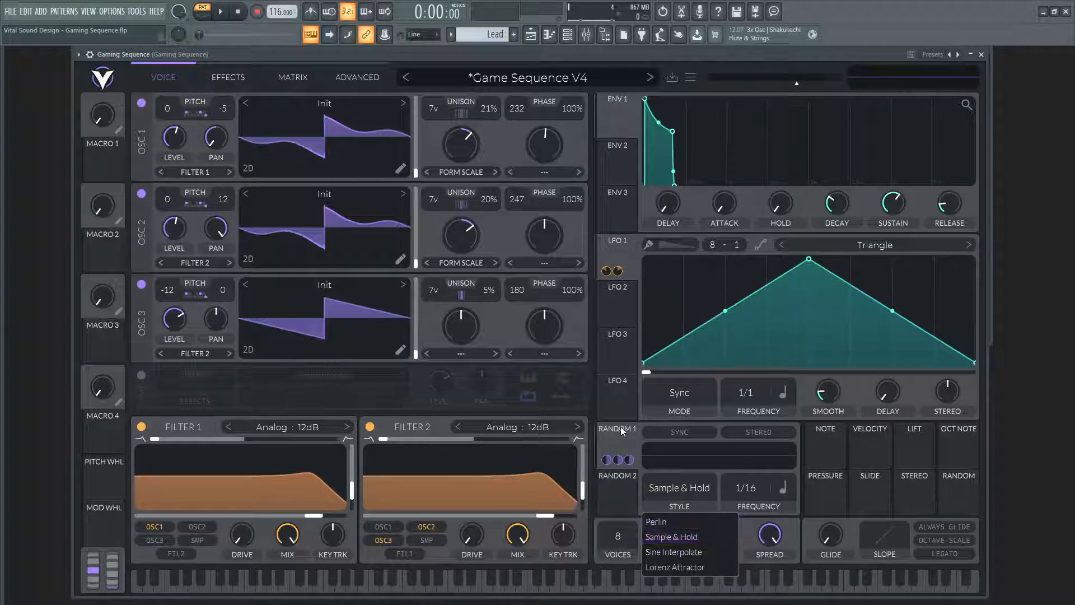
click(754, 53)
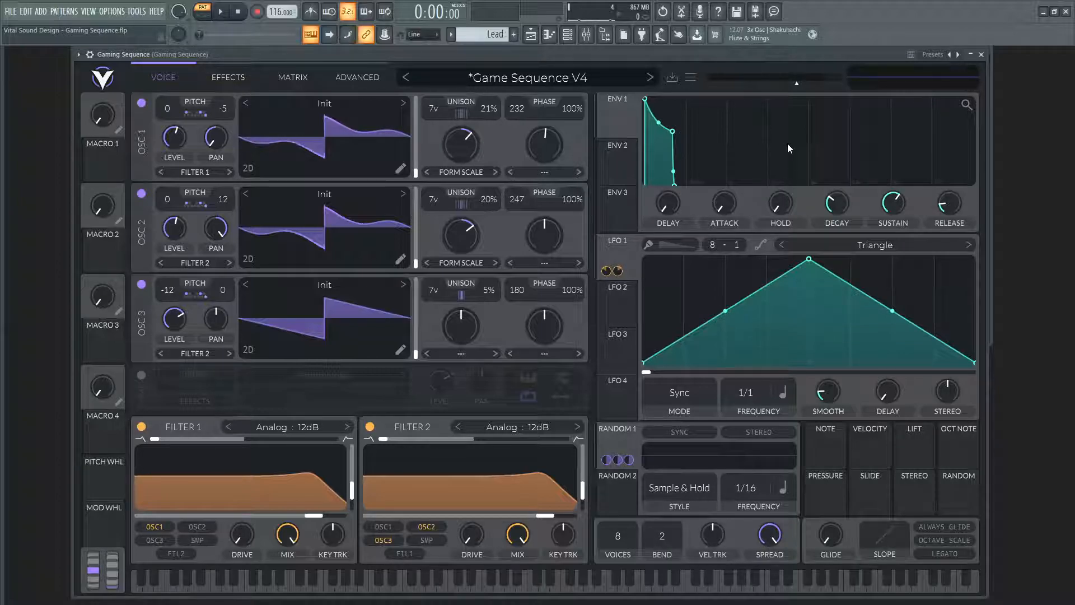
key(space)
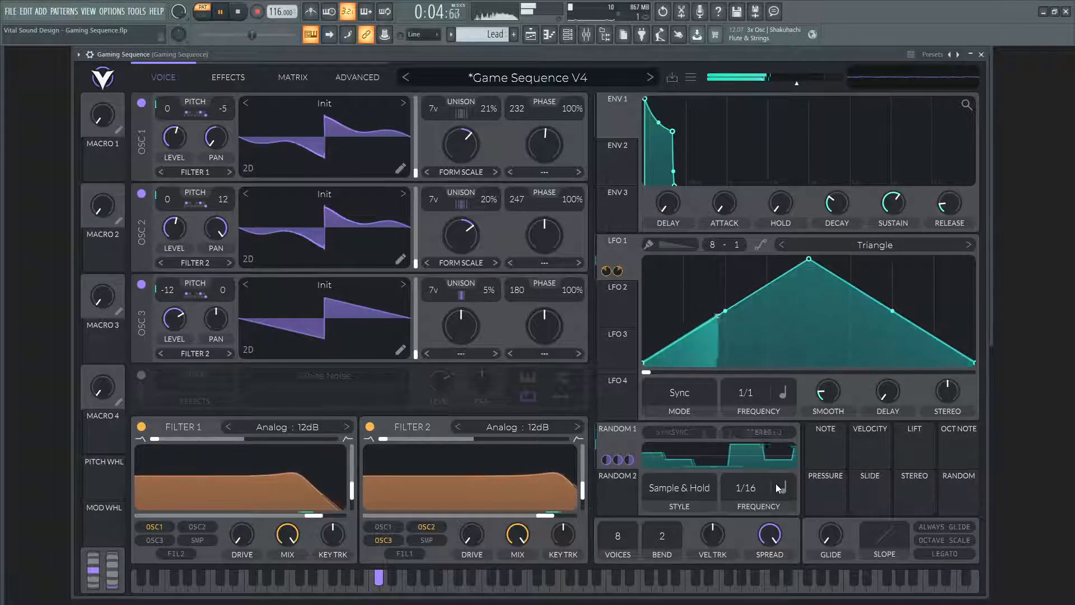
key(space)
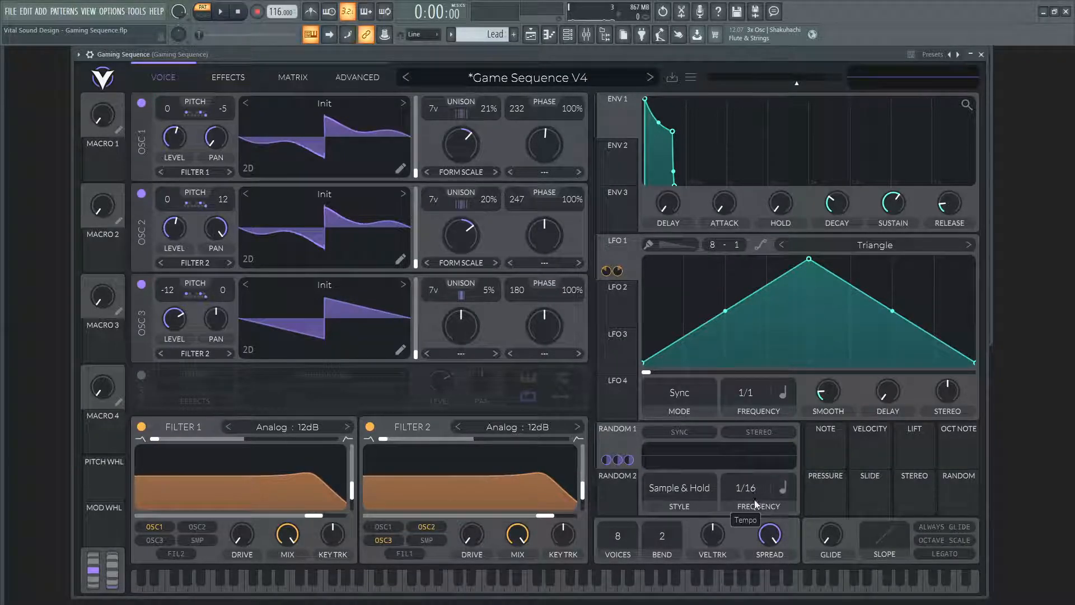
- Try Random 1 frequencies of 1/8 and 1/4 while playing the sound
key(space)
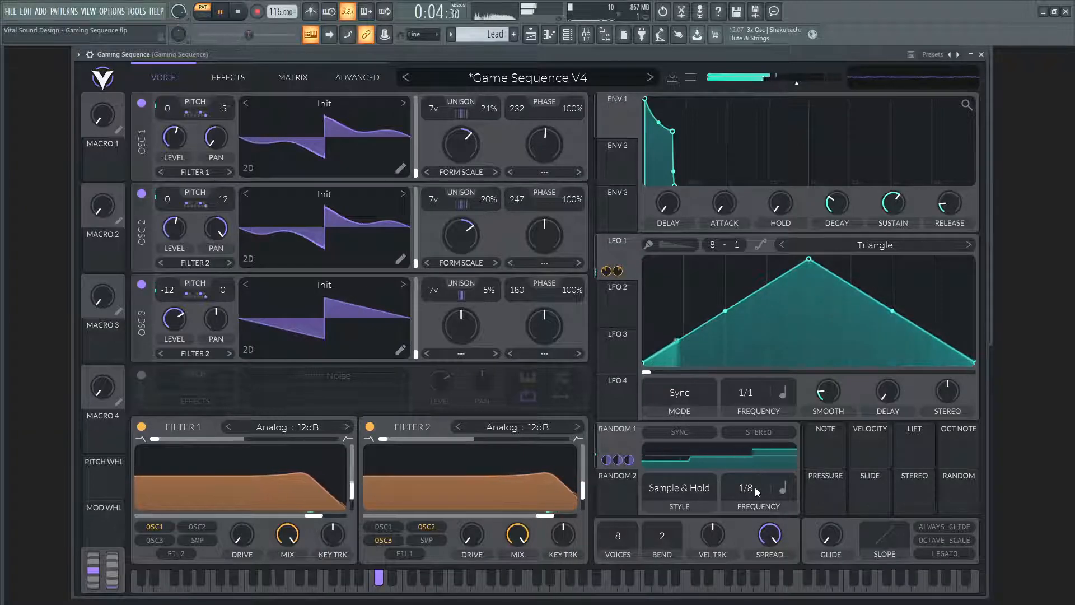
key(space)
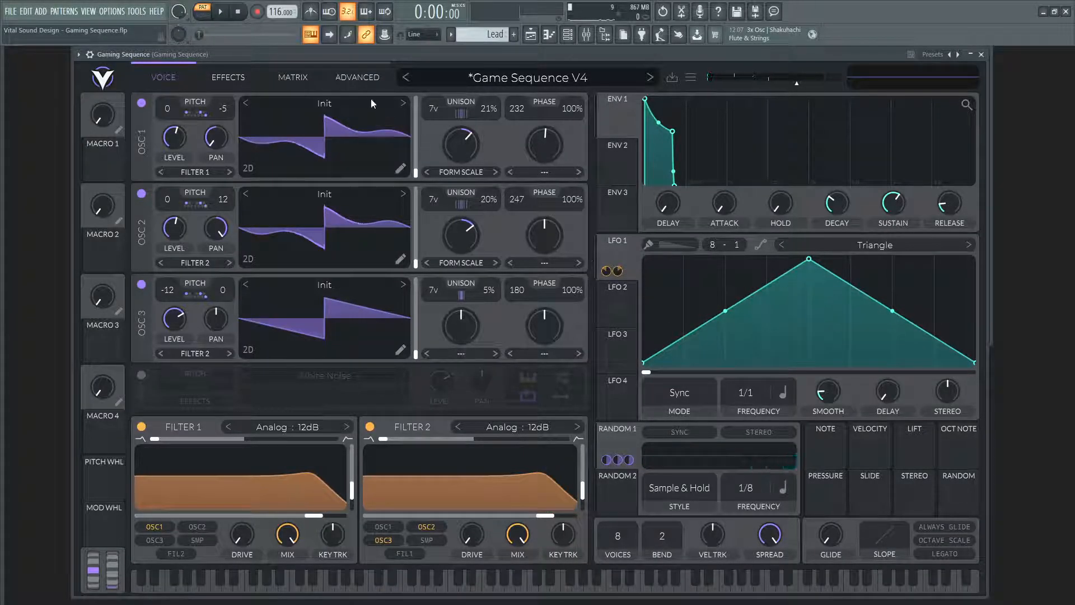
key(l)
key(space)
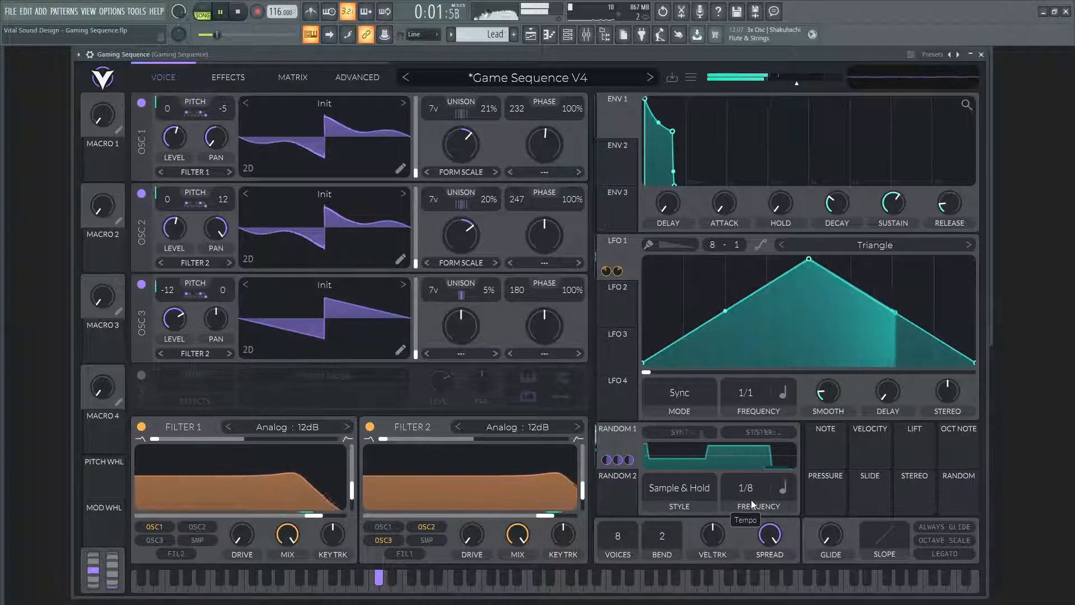
drag(751, 500, 751, 508)
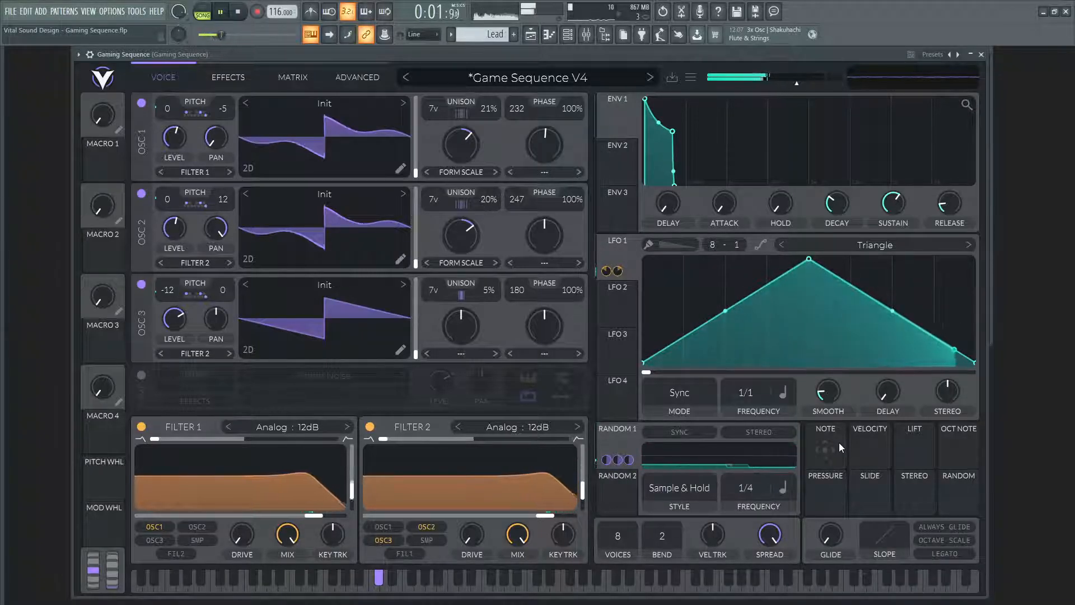
key(space)
- Try Random 1 frequencies of 1/16 and 1/32 and listen to each
drag(754, 499, 755, 436)
key(space)
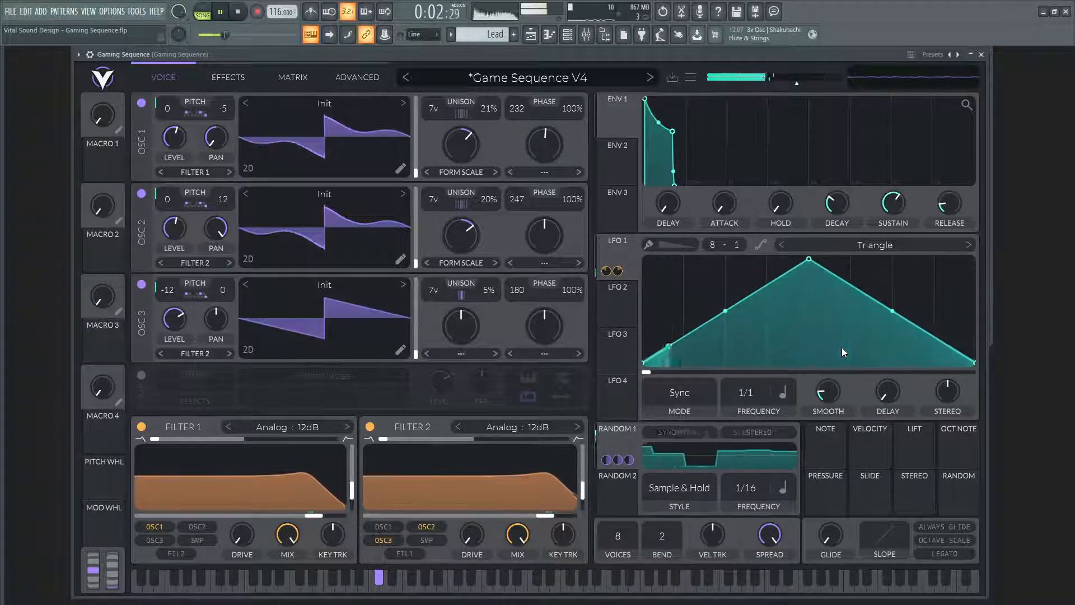
key(space)
drag(760, 487, 762, 473)
key(space)
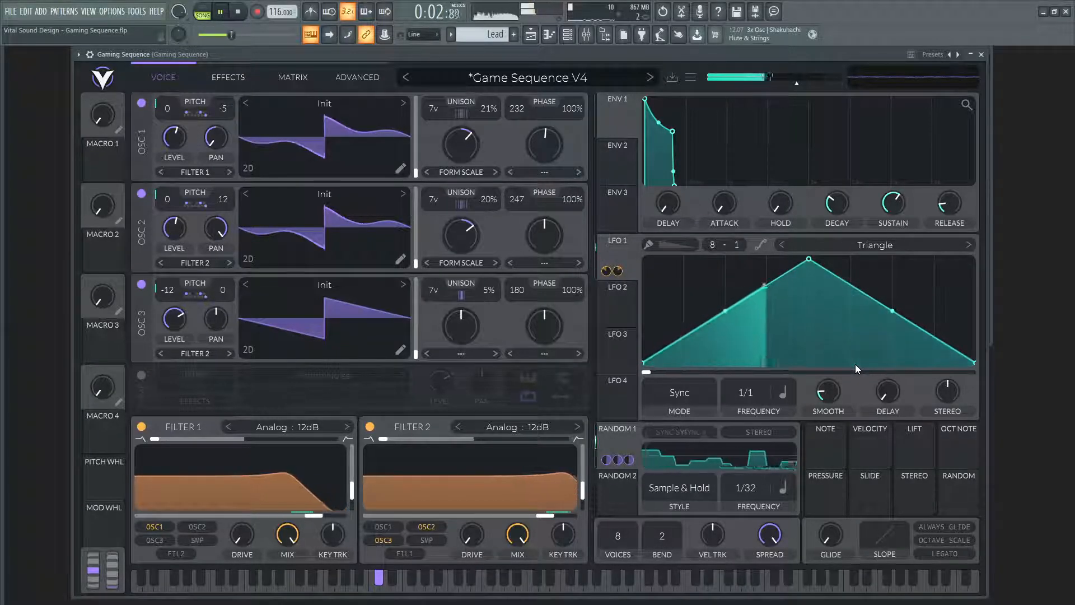
key(space)
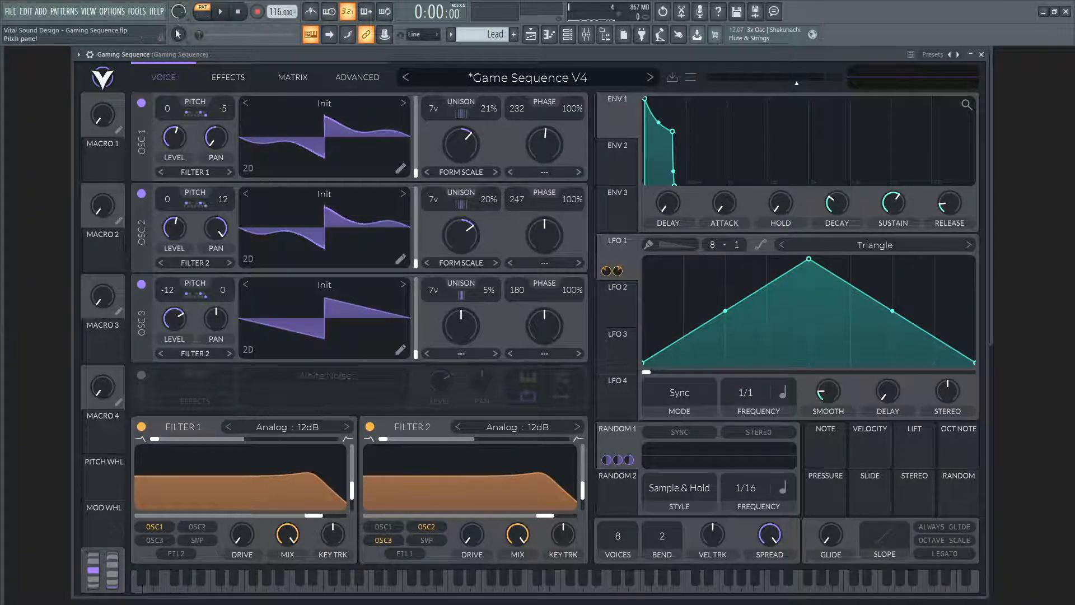
- Turn on the Chorus effect while the pattern plays, and stop playback
key(space)
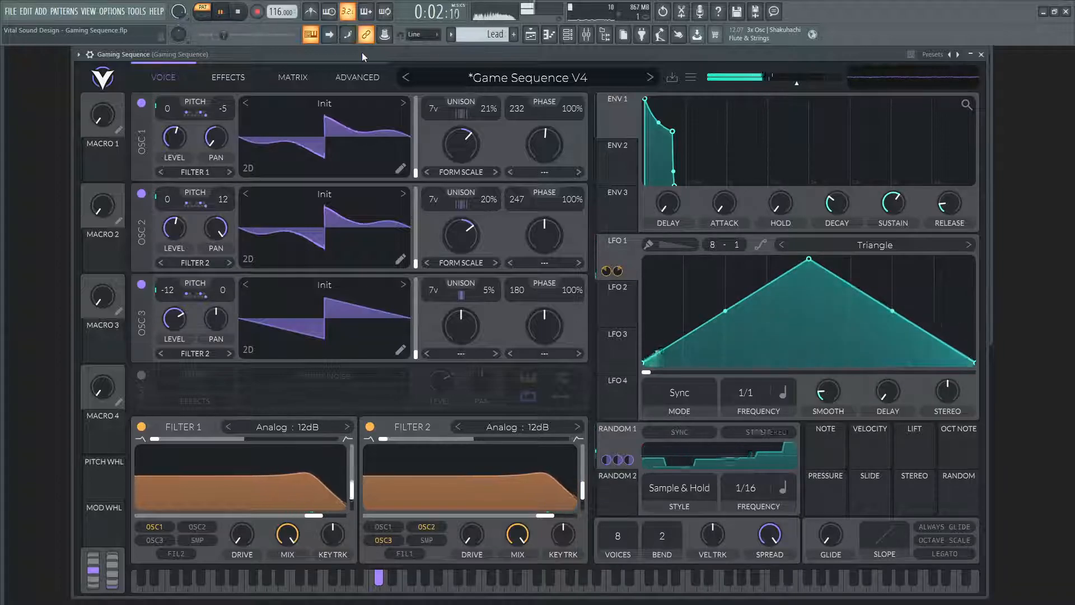
click(224, 78)
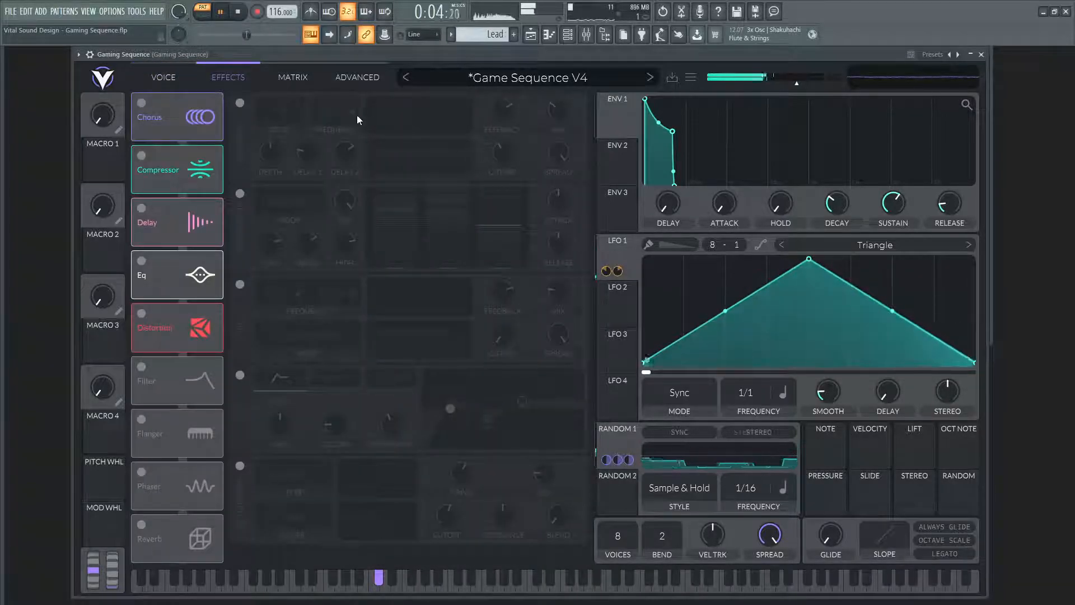
click(240, 102)
key(space)
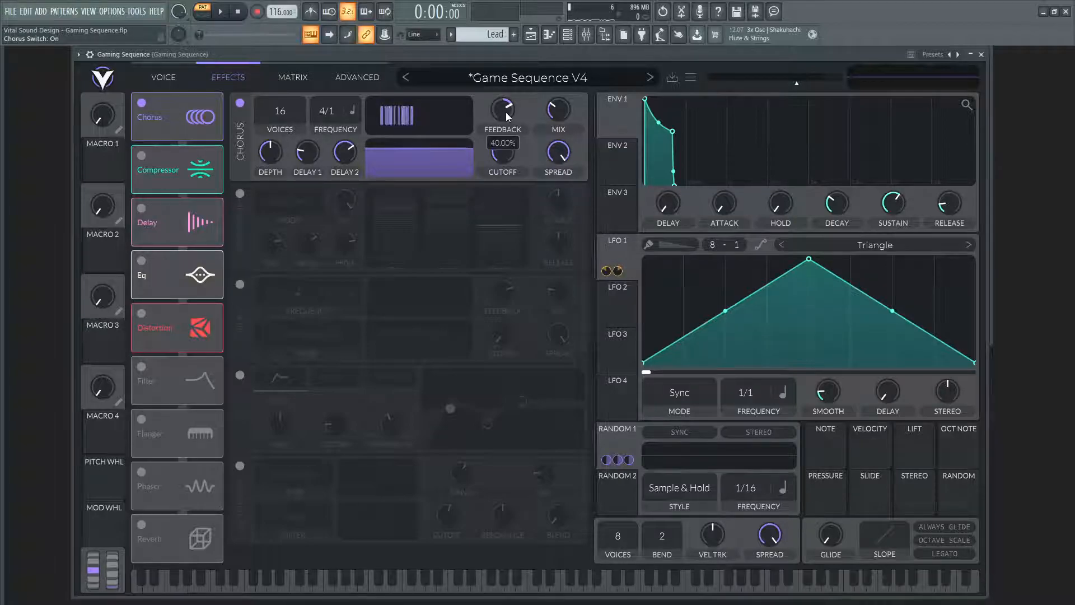
- Check the chorus mix, filter cutoff, depth and both delay times
mouse_move(560, 111)
mouse_move(507, 156)
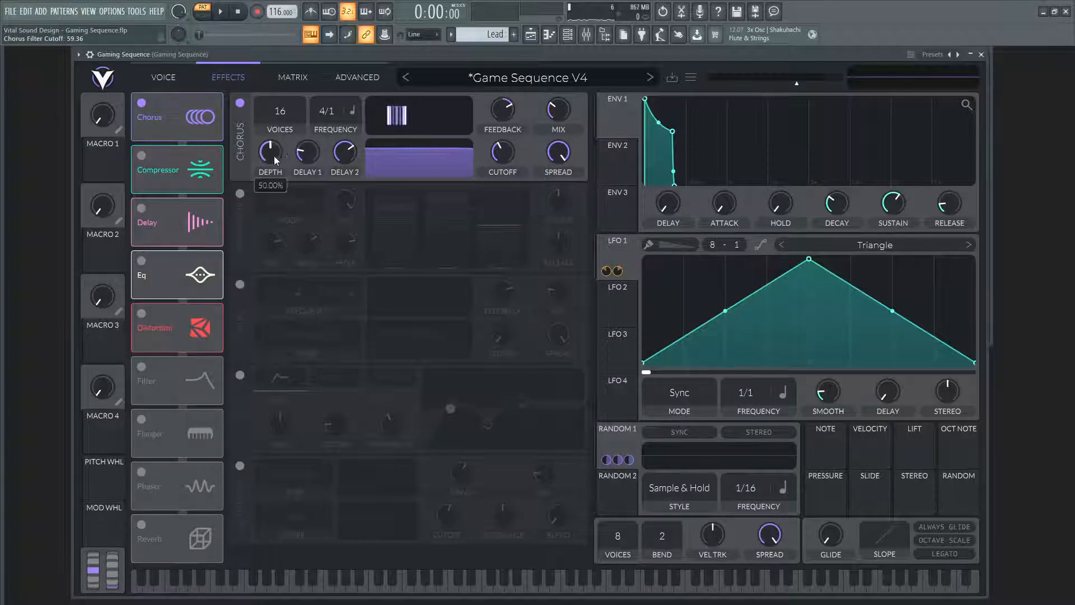
mouse_move(311, 155)
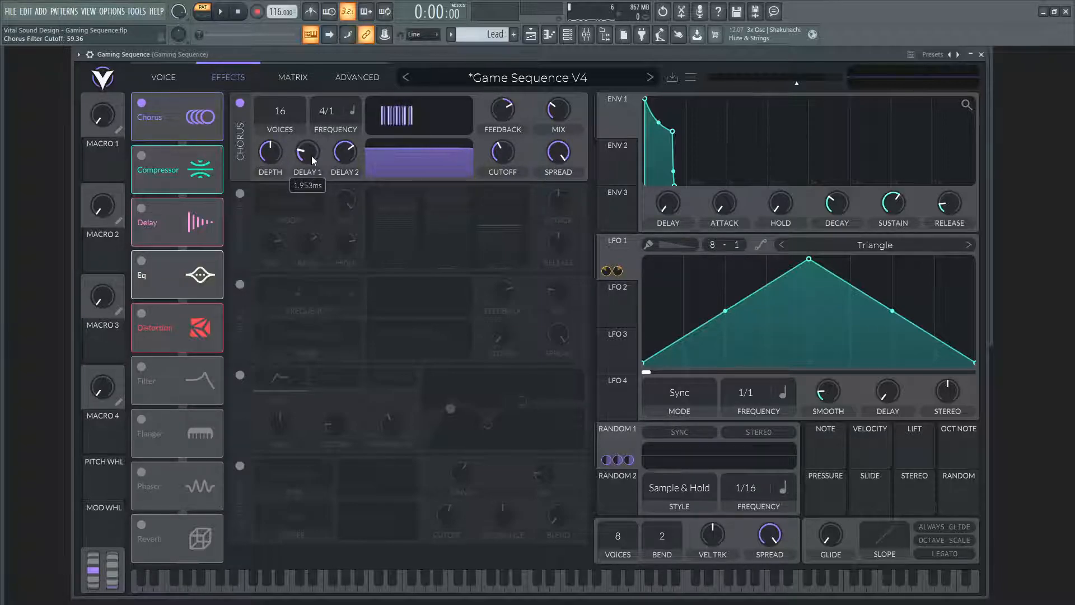
mouse_move(351, 159)
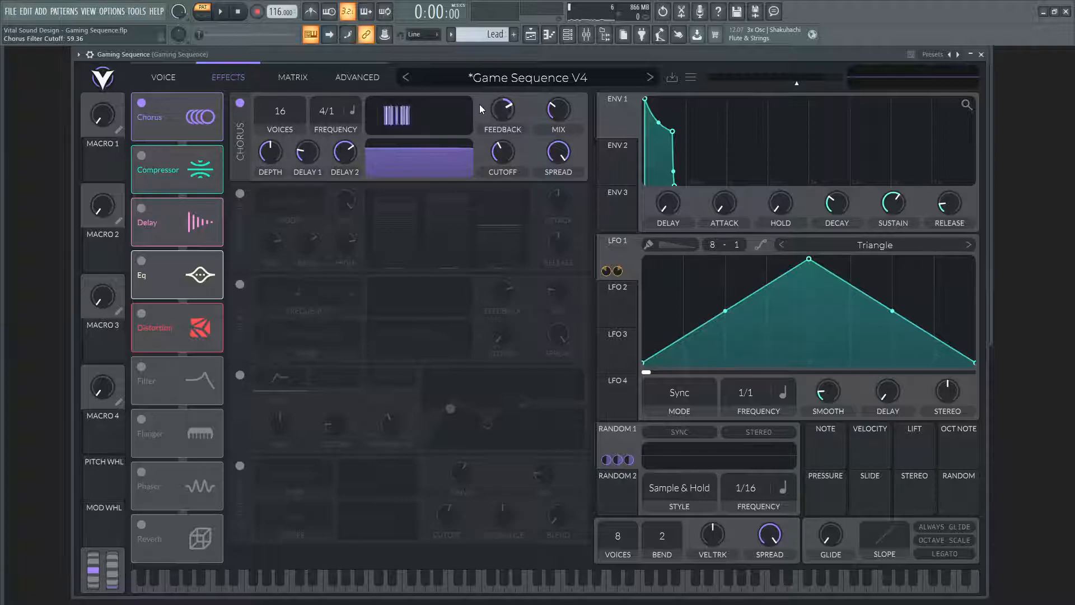
- Turn on the multiband Compressor effect while playing the pattern, and stop playback
key(space)
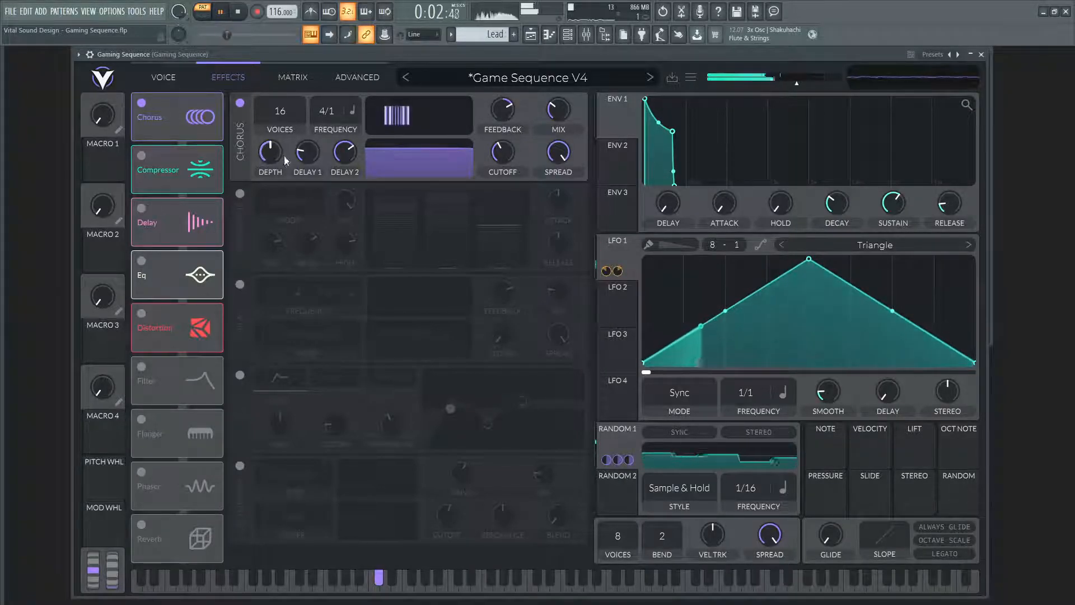
click(240, 194)
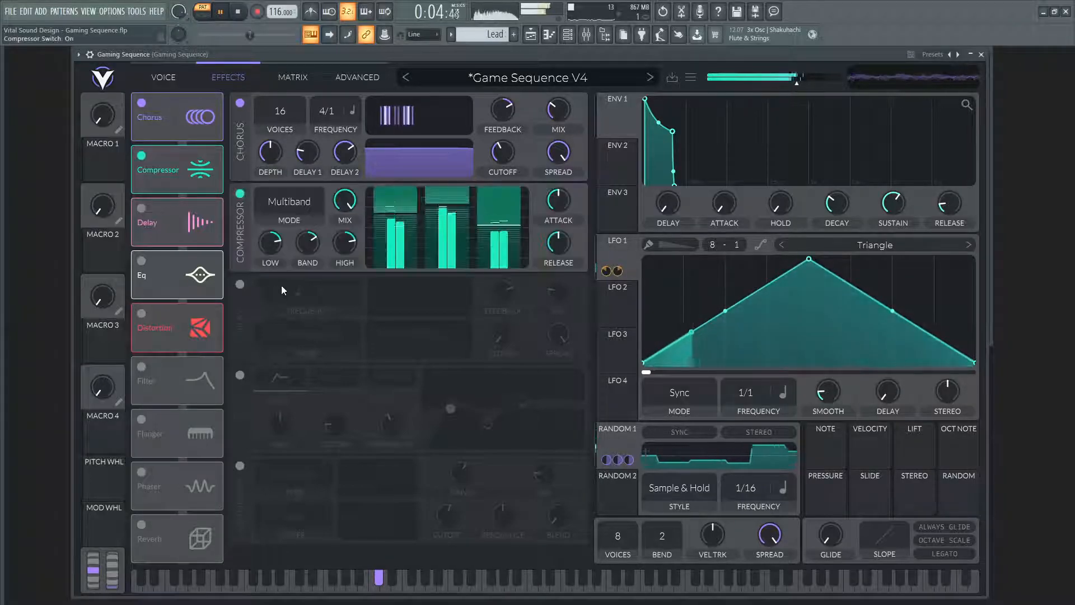
key(space)
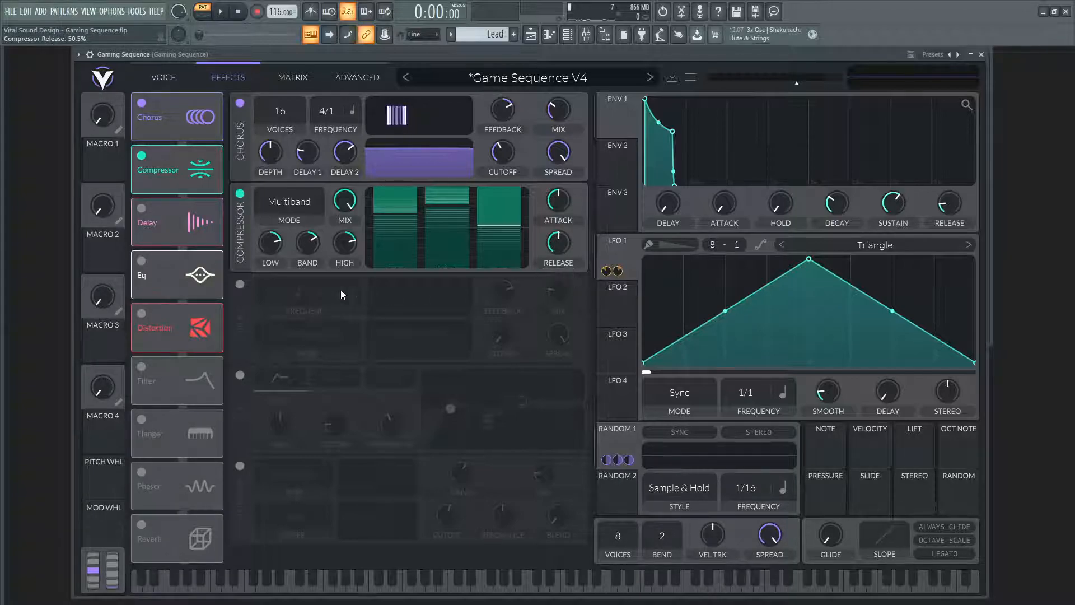
- Turn on the Mid Ping Pong Delay effect and play the sound to hear its echoes
click(240, 285)
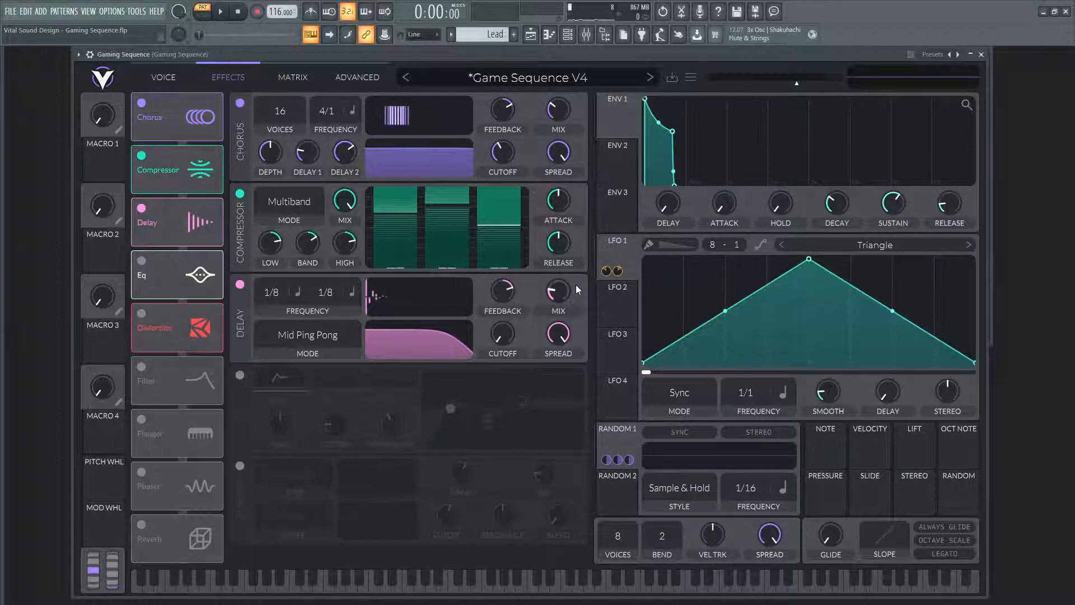
key(space)
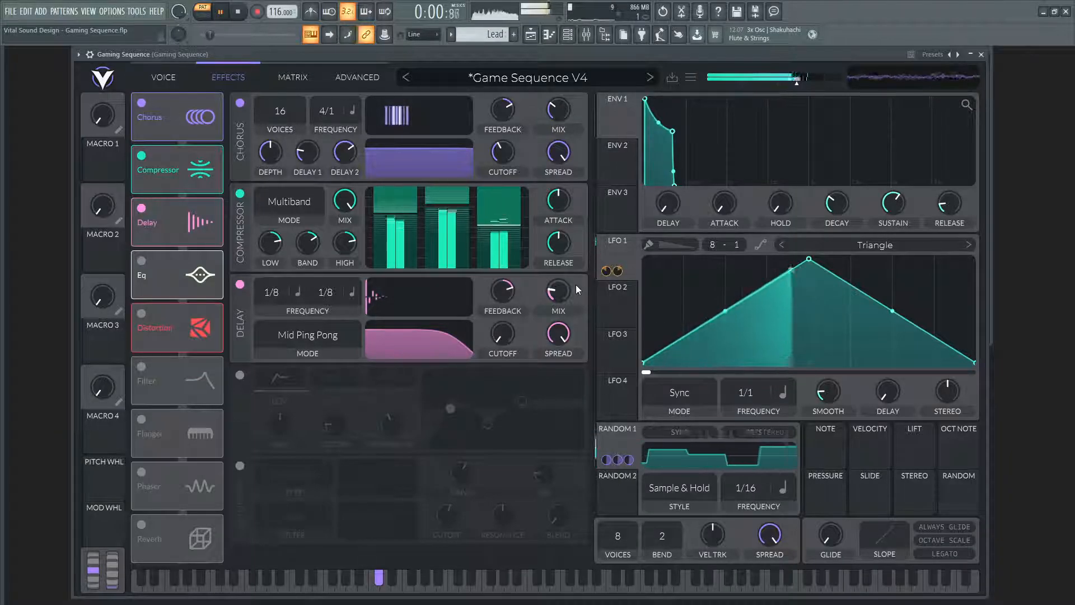
key(space)
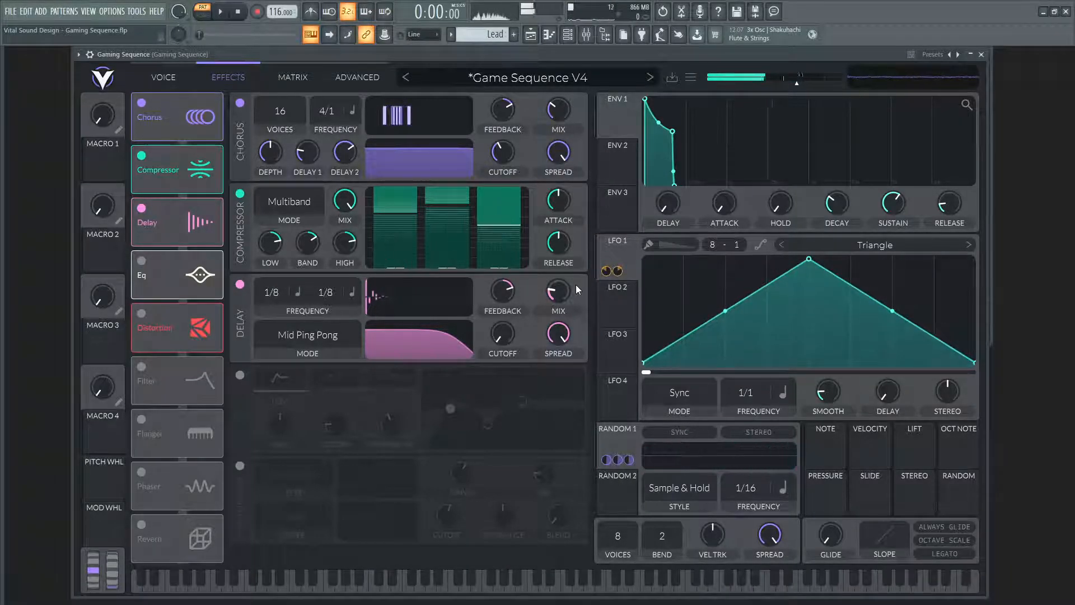
key(z)
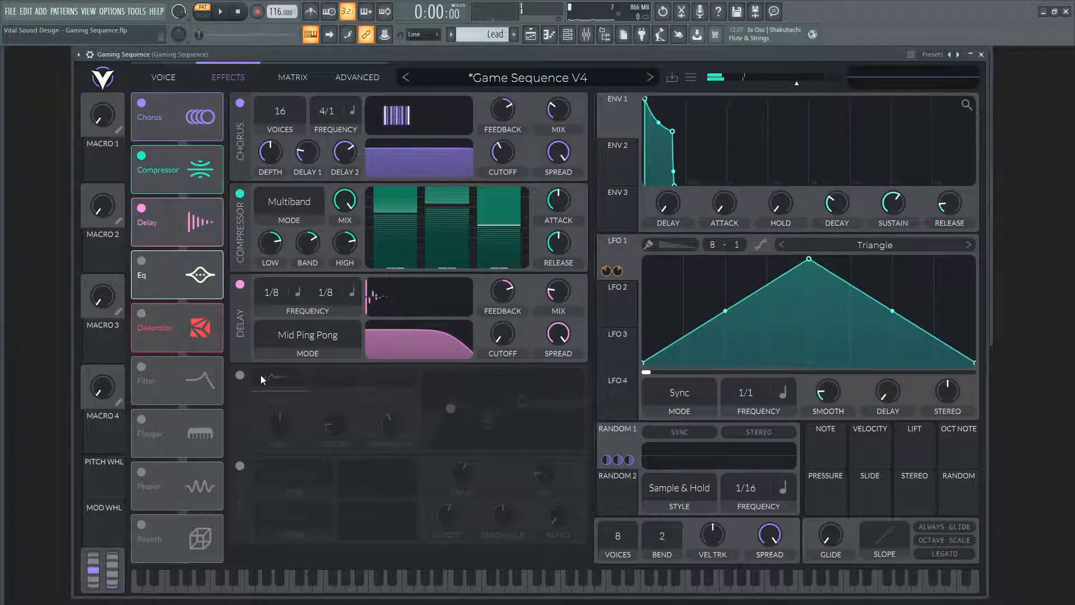
- Turn on the EQ effect and show the settings of its band and high sections
click(240, 375)
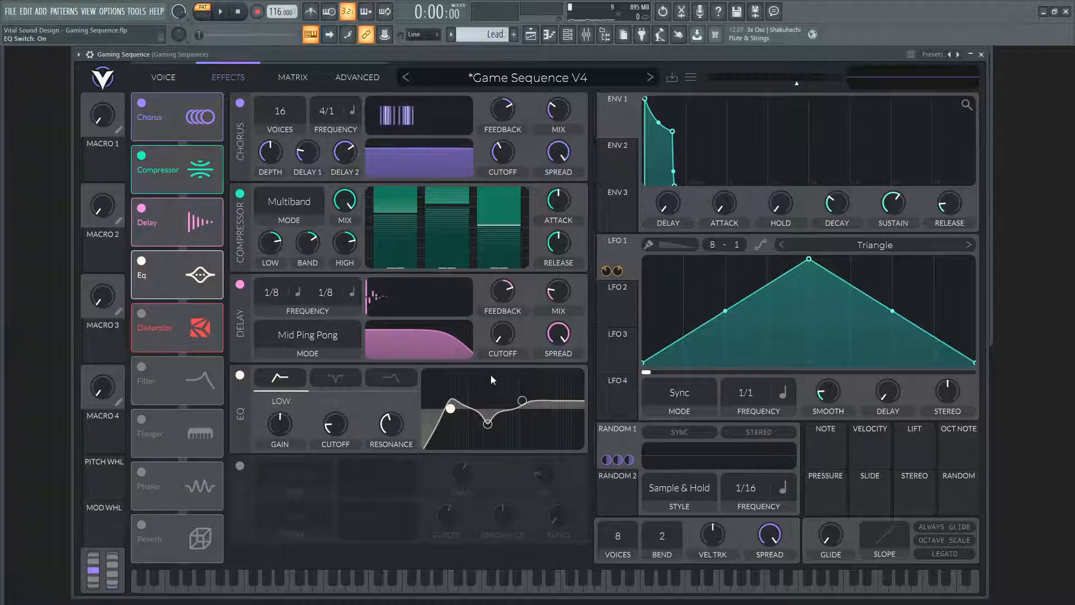
click(488, 424)
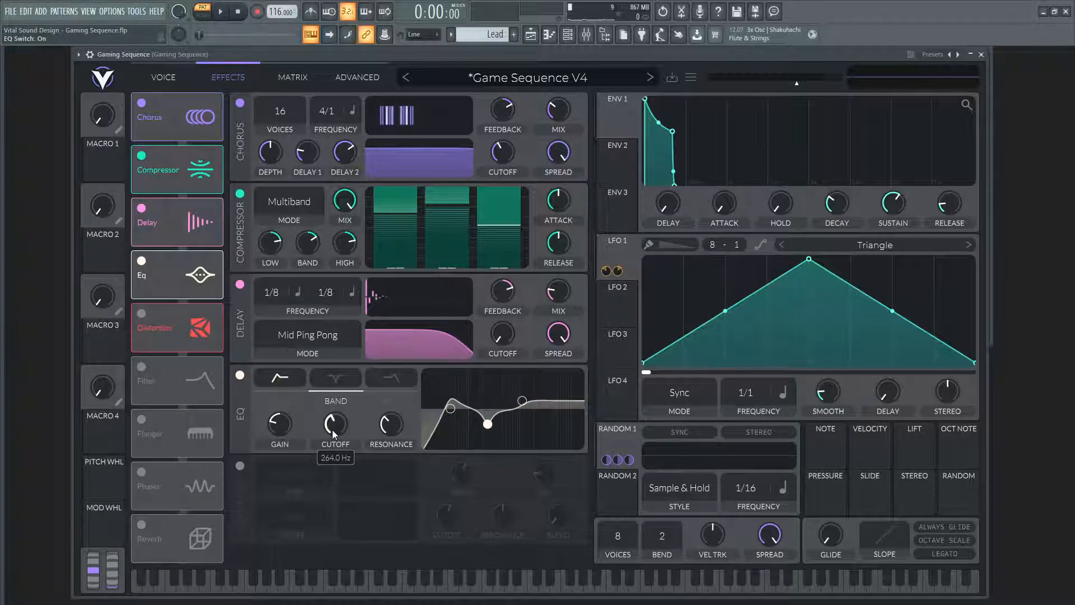
click(391, 380)
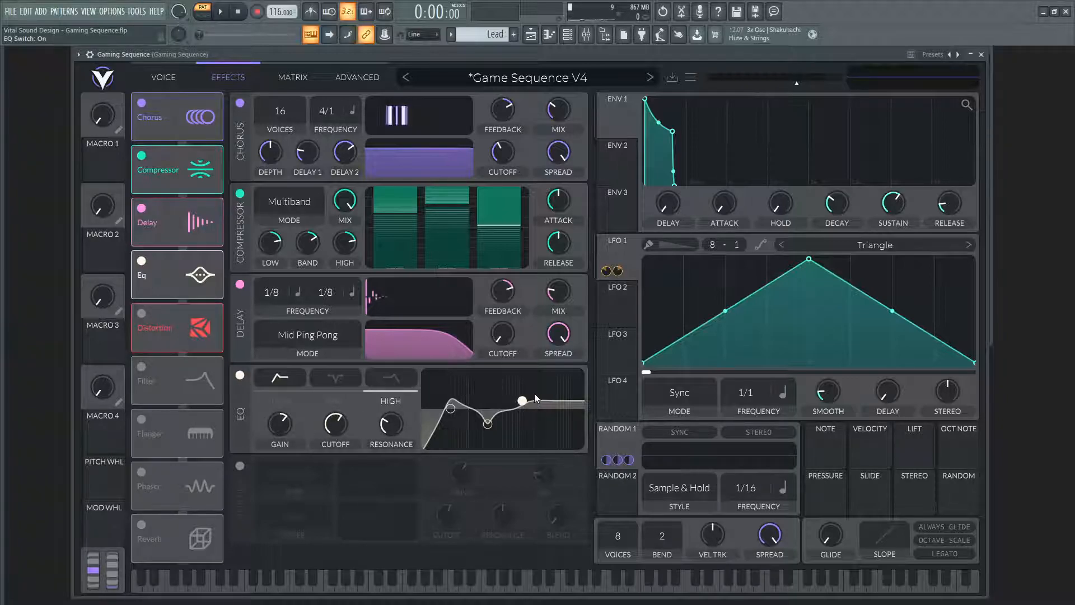
- Compare the playing pattern with the EQ switched off and back on
key(space)
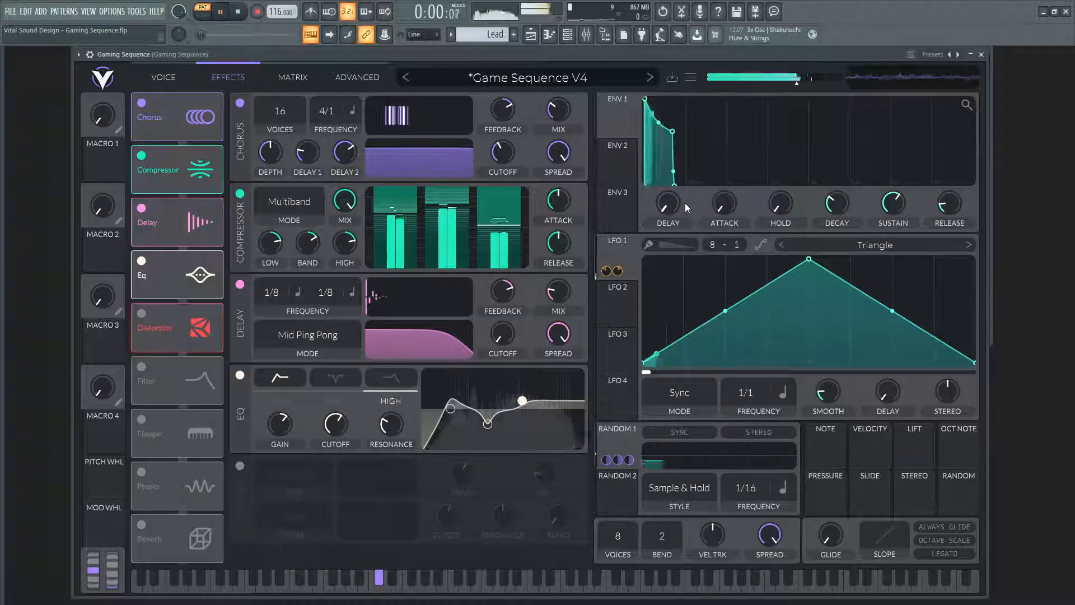
click(243, 379)
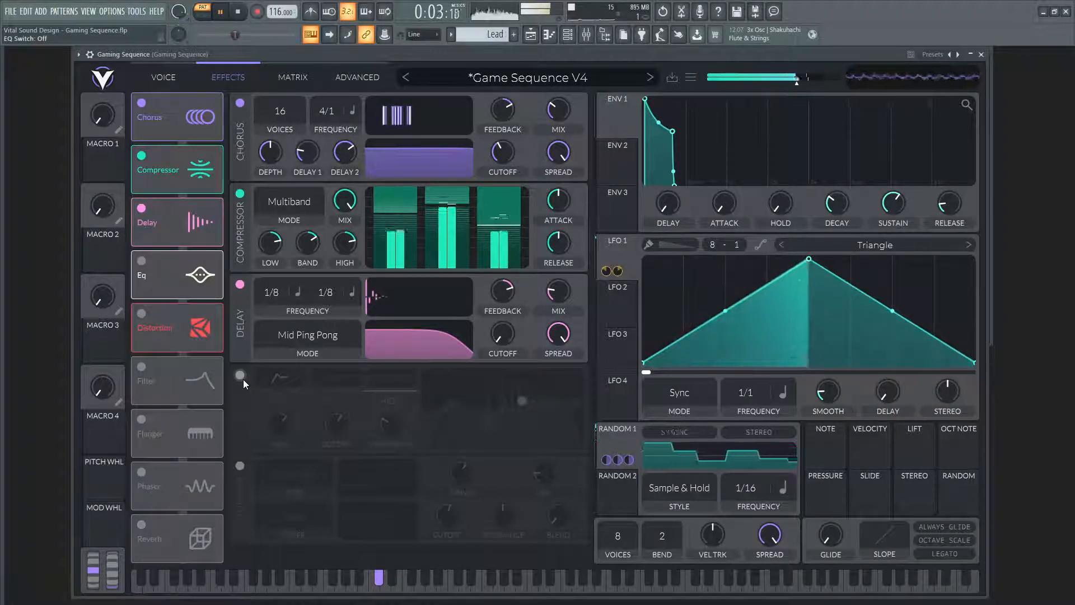
click(240, 375)
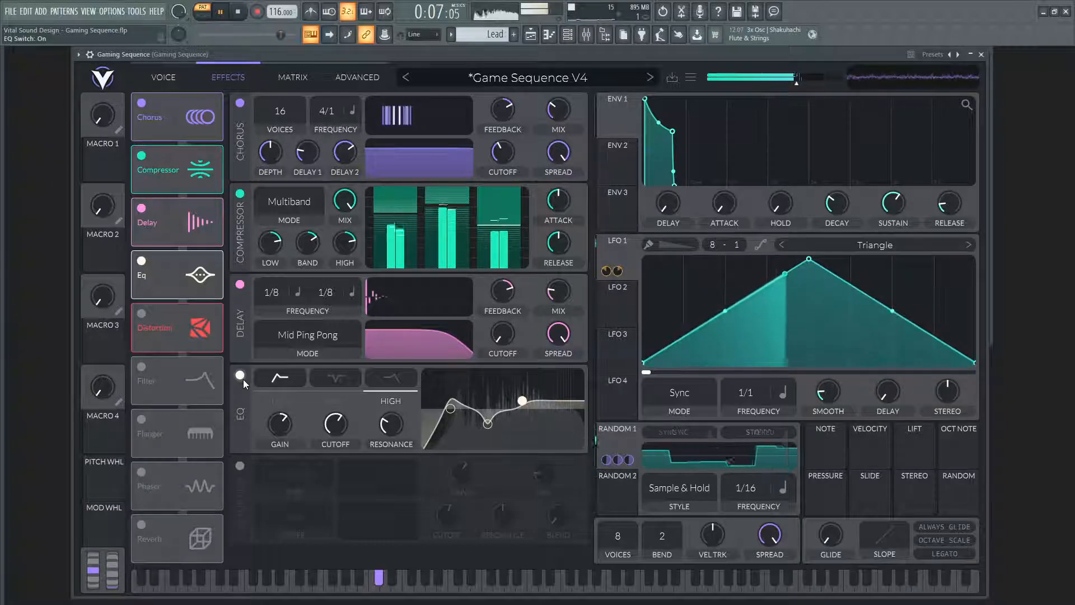
- Play the pattern with the EQ switched off, switch the EQ back on to compare, and stop playback
click(240, 375)
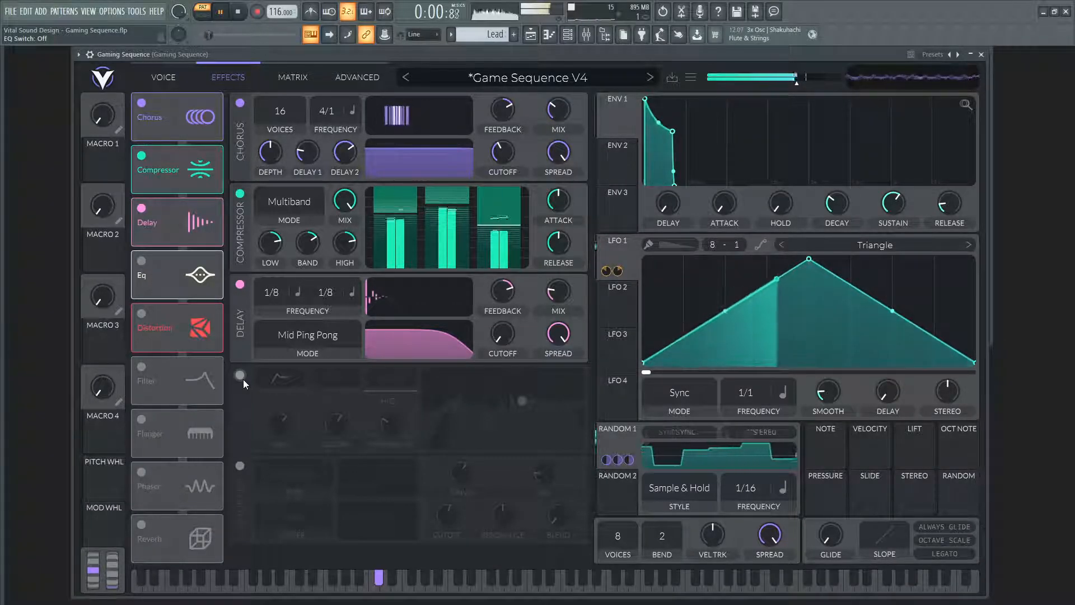
key(space)
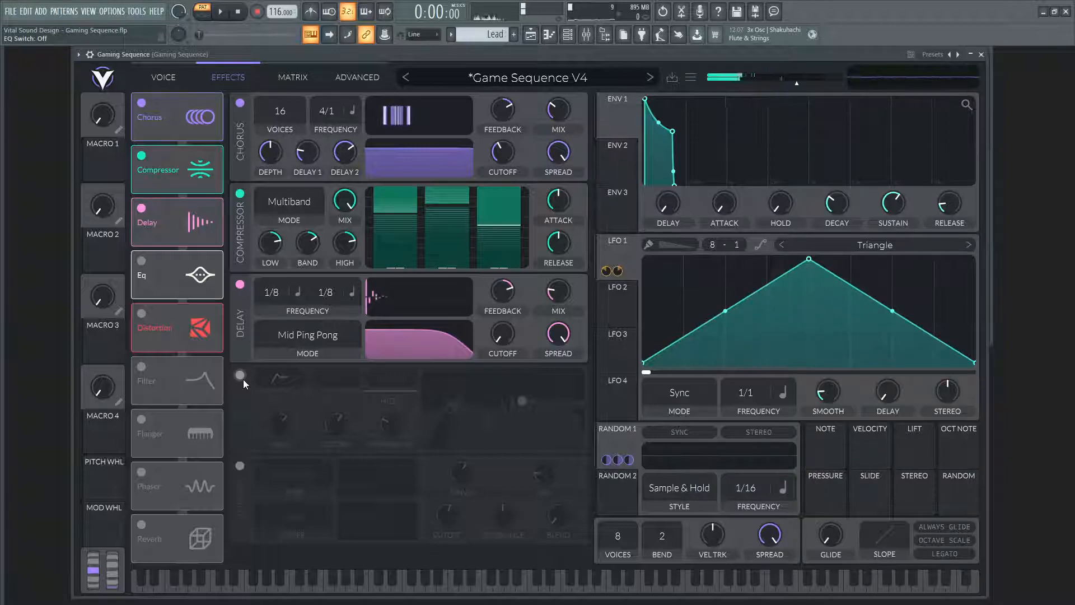
key(space)
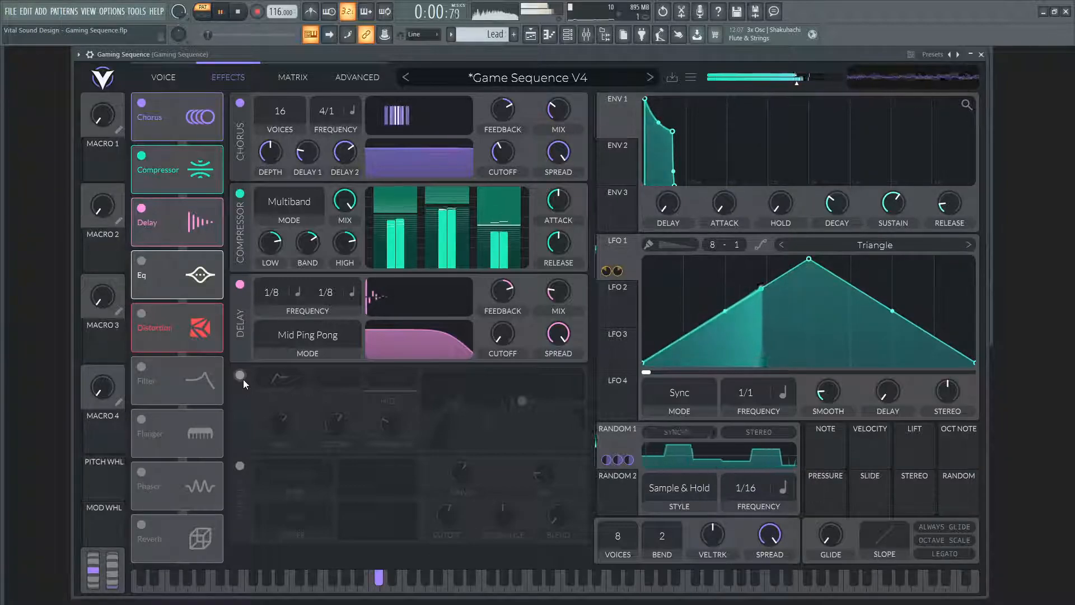
click(242, 377)
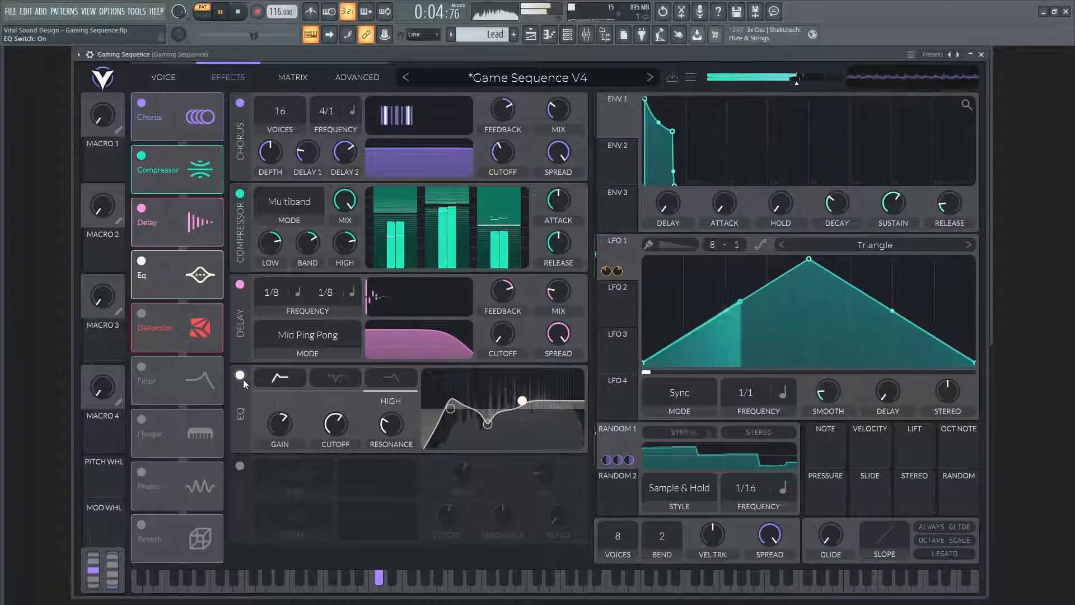
key(space)
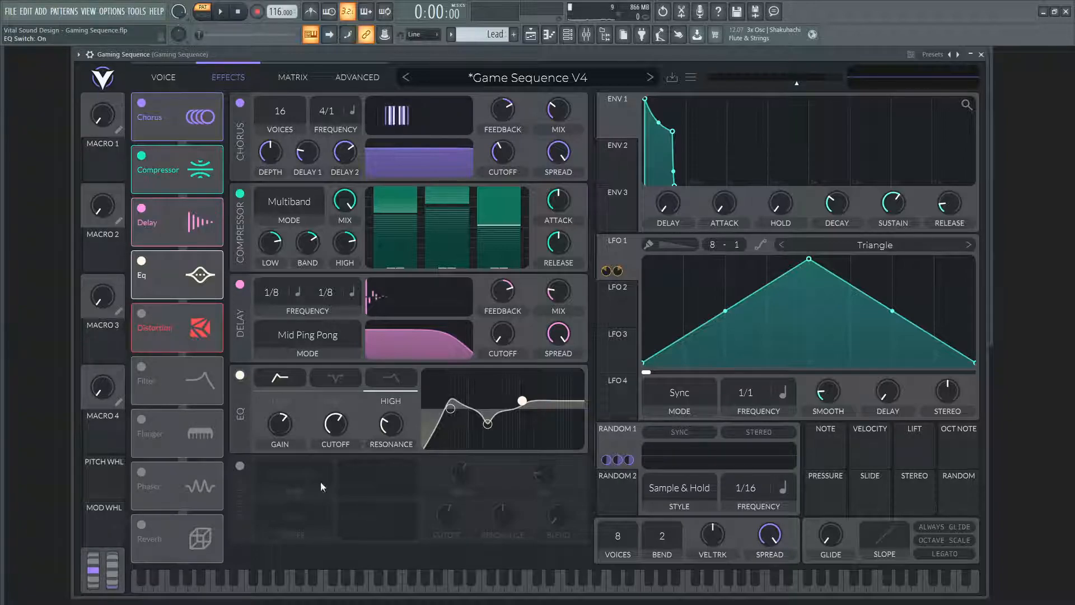
- Turn on the Sine Fold Distortion effect during playback, compare it off and on, and stop playback
key(space)
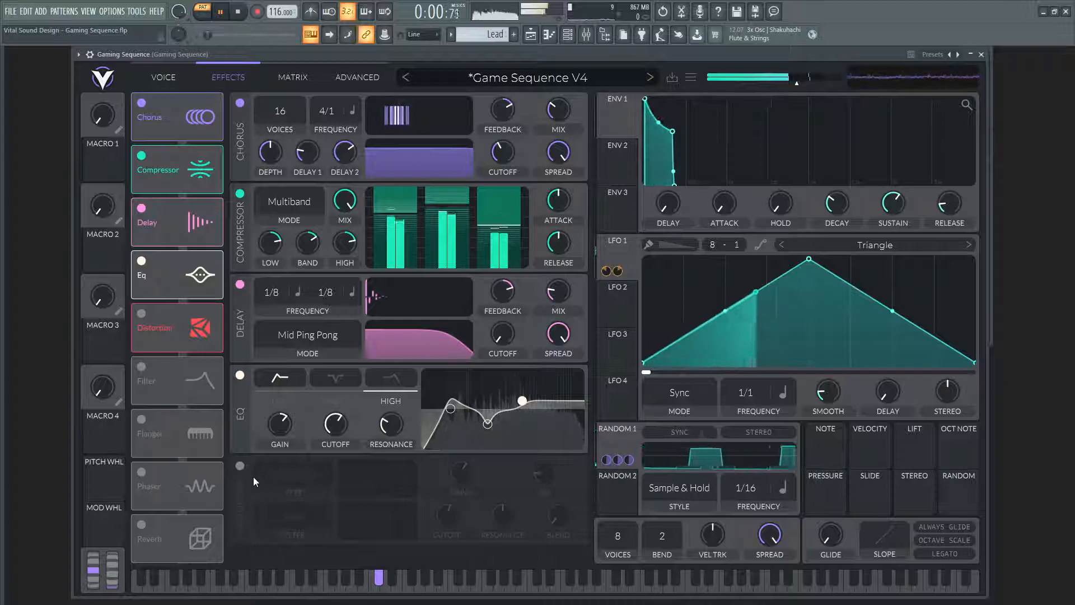
click(240, 469)
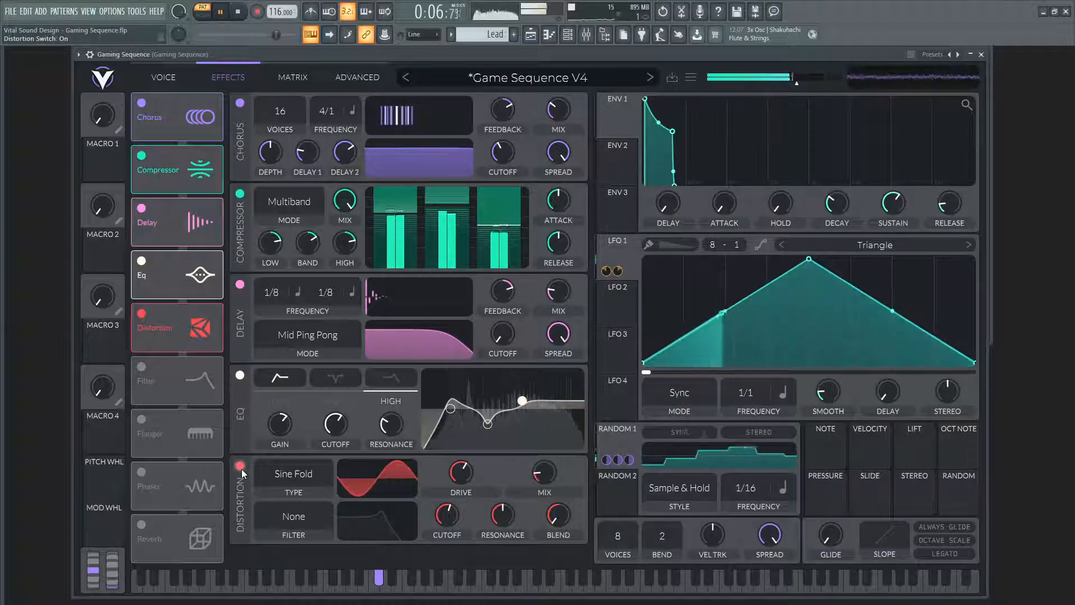
click(240, 469)
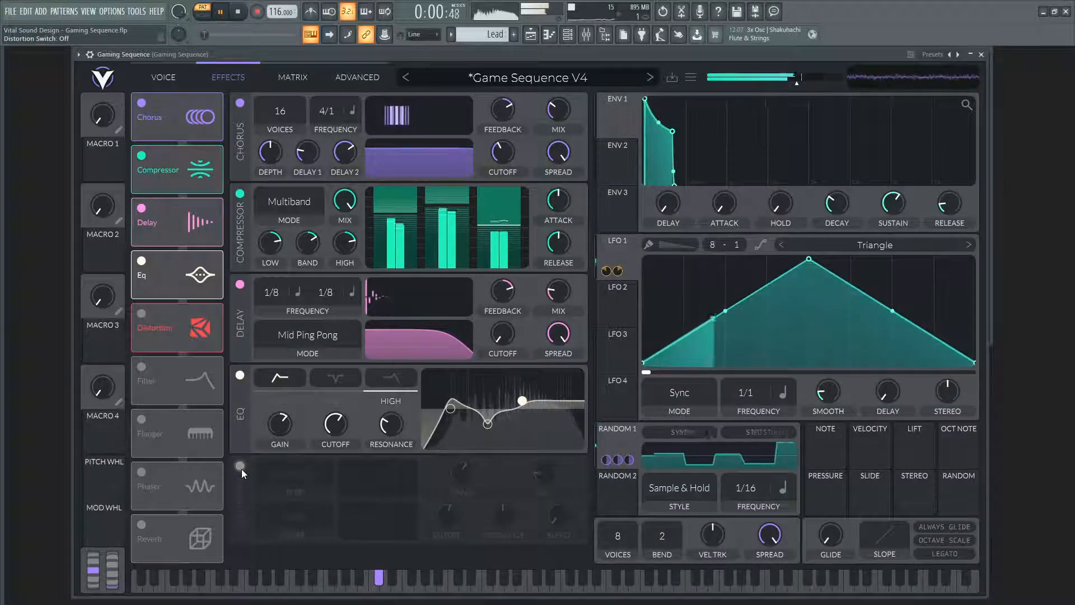
click(241, 468)
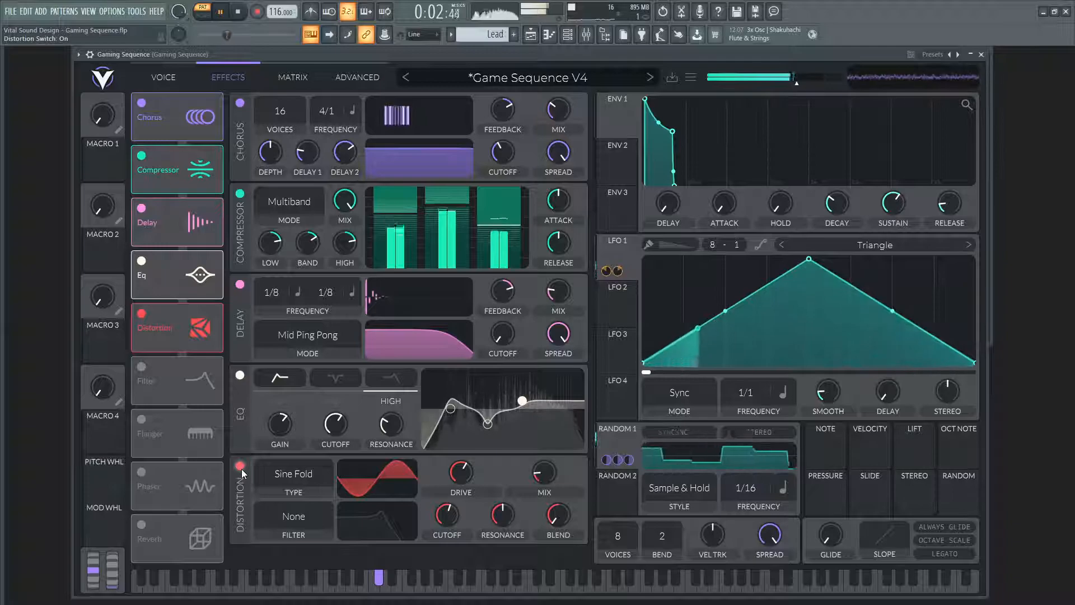
key(space)
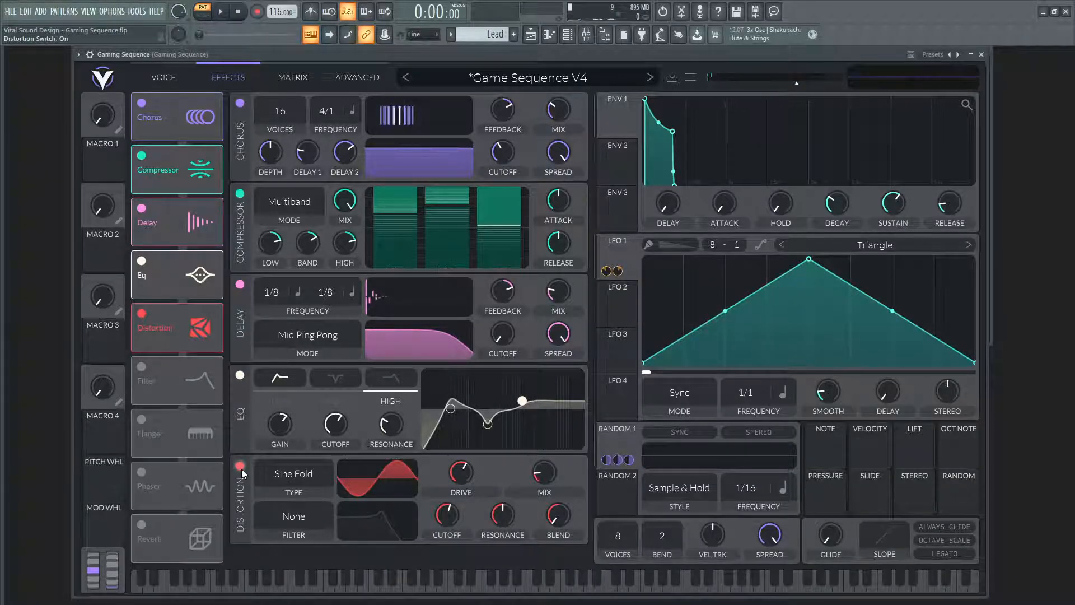
- Replay the pattern from the effects page with Distortion off, alternate it on and off, and finish with it on
click(154, 72)
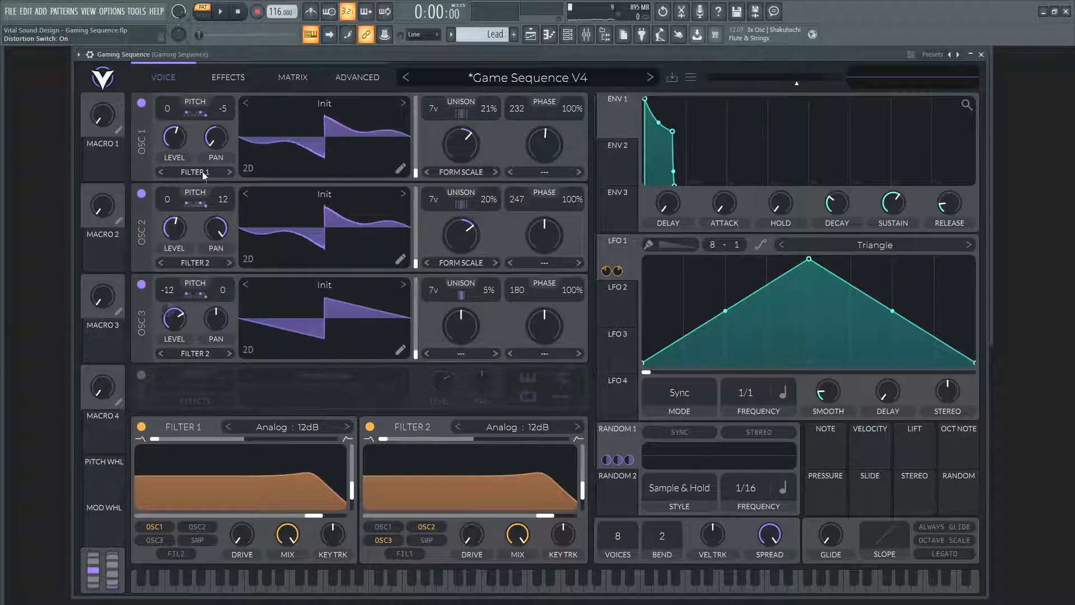
click(228, 78)
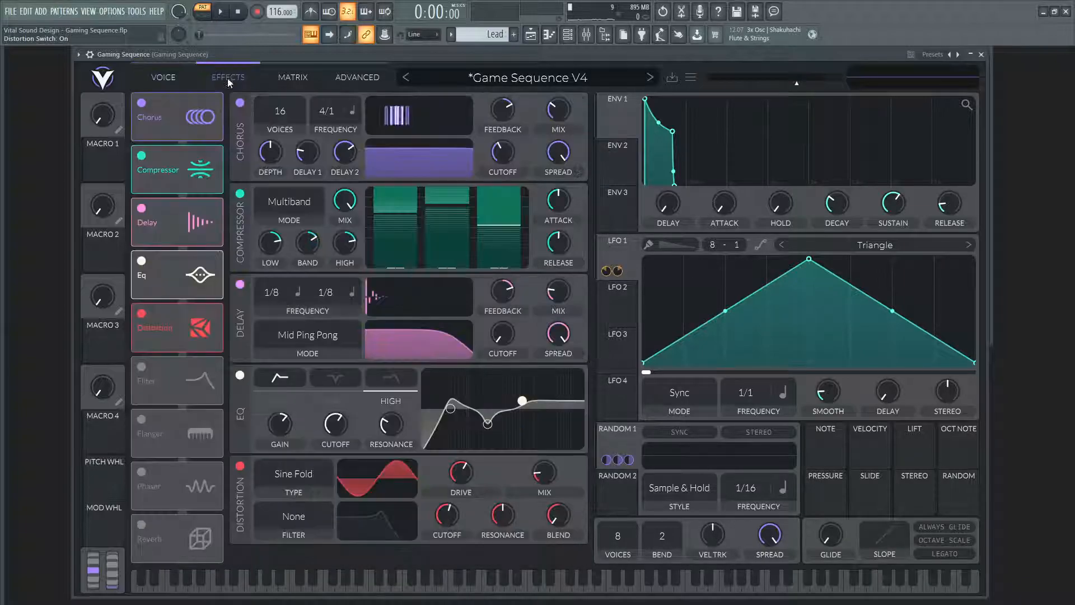
click(241, 466)
key(space)
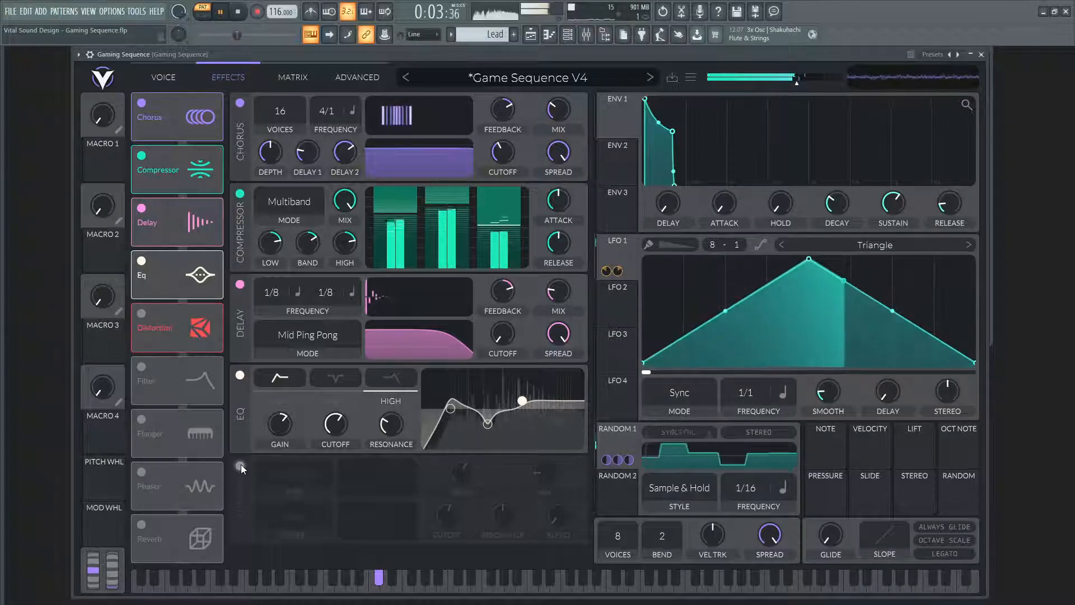
click(241, 466)
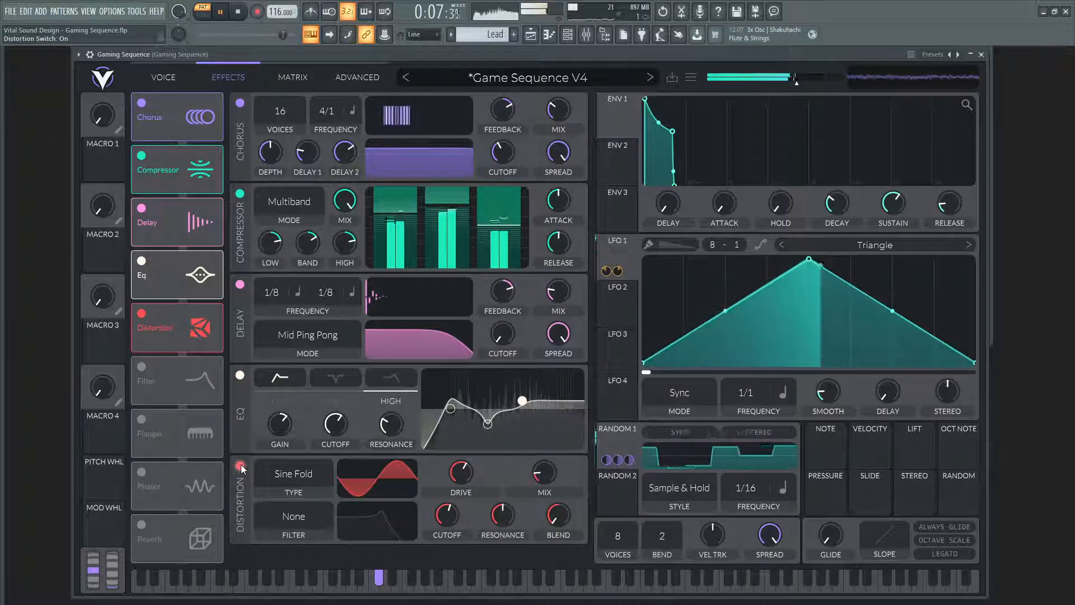
click(241, 466)
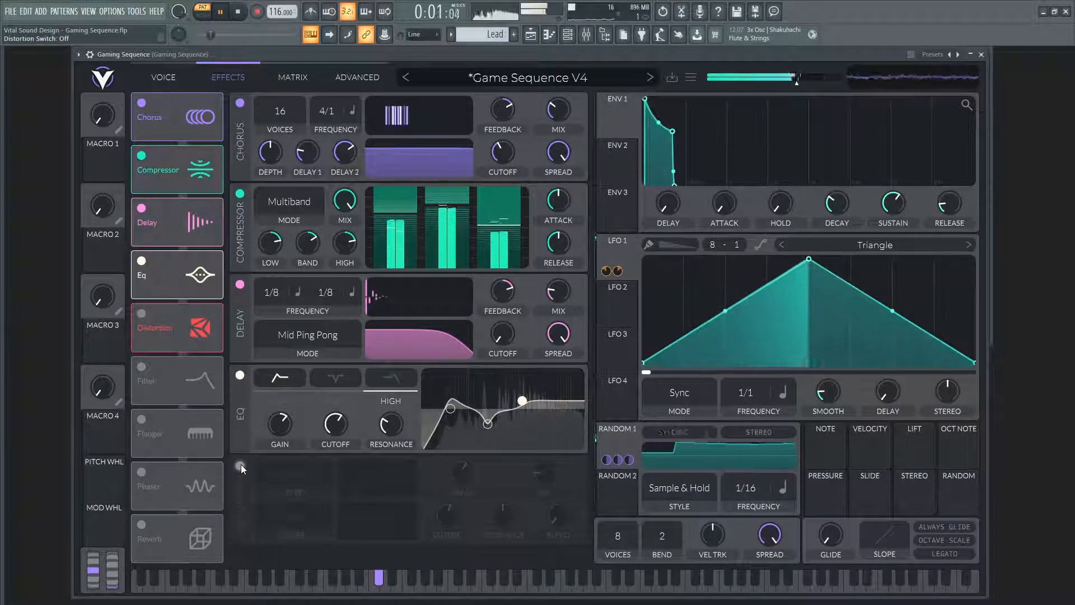
click(240, 466)
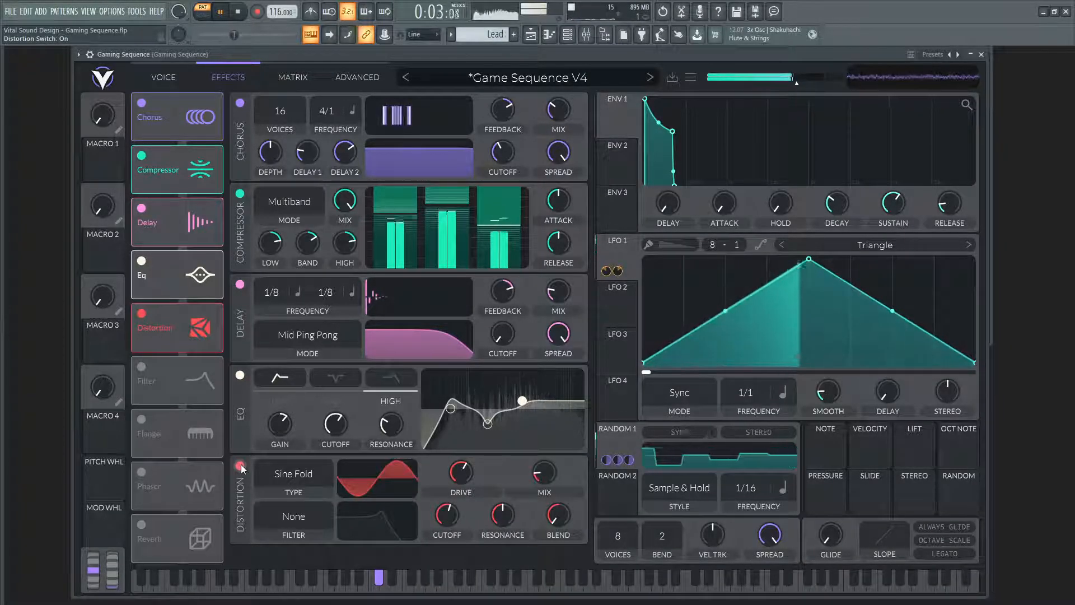
key(space)
- Show the available types of the Distortion effect and close the list with Sine Fold kept
click(296, 481)
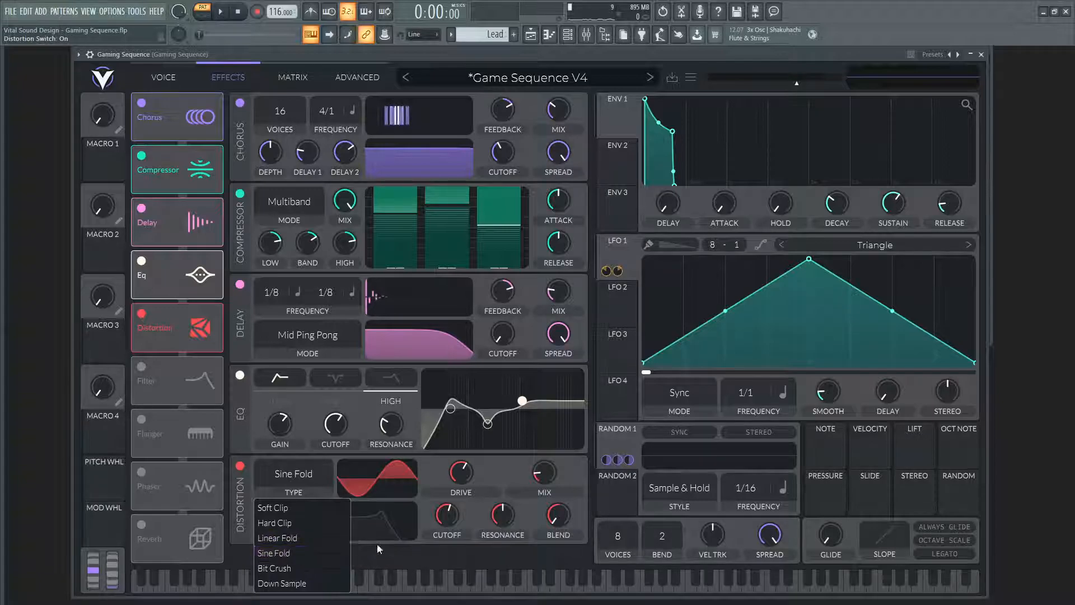
click(584, 476)
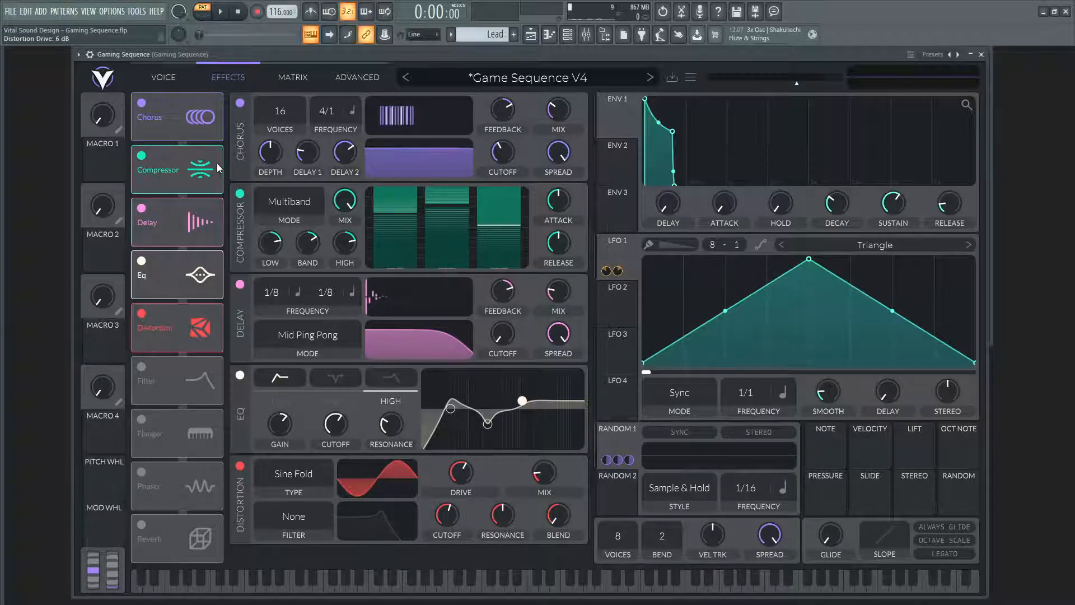
- Play the pattern with all effects enabled while viewing the oscillators and filters, and stop playback
click(224, 21)
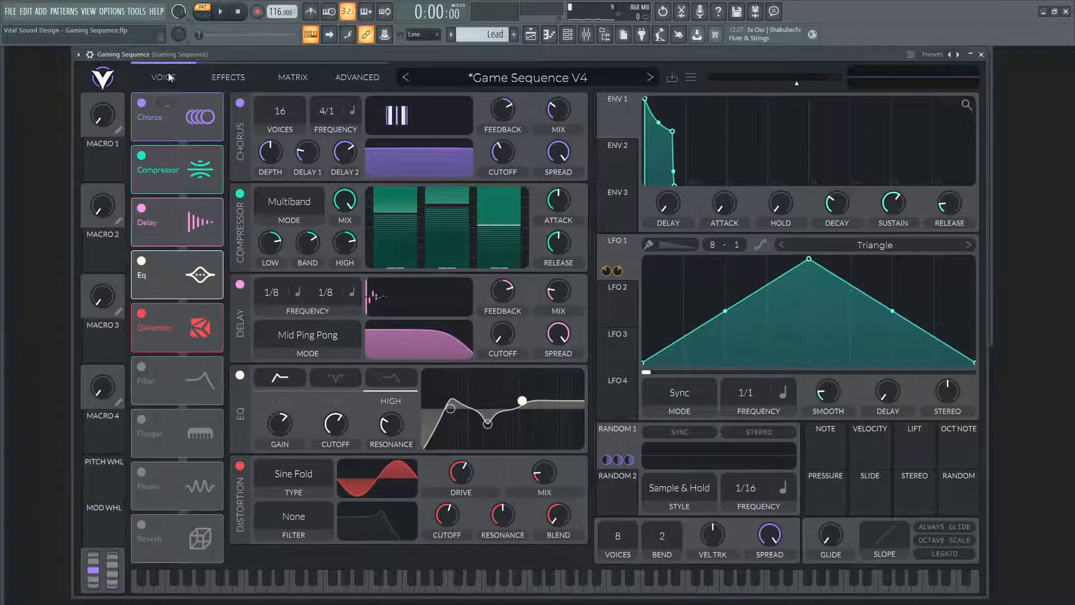
click(163, 77)
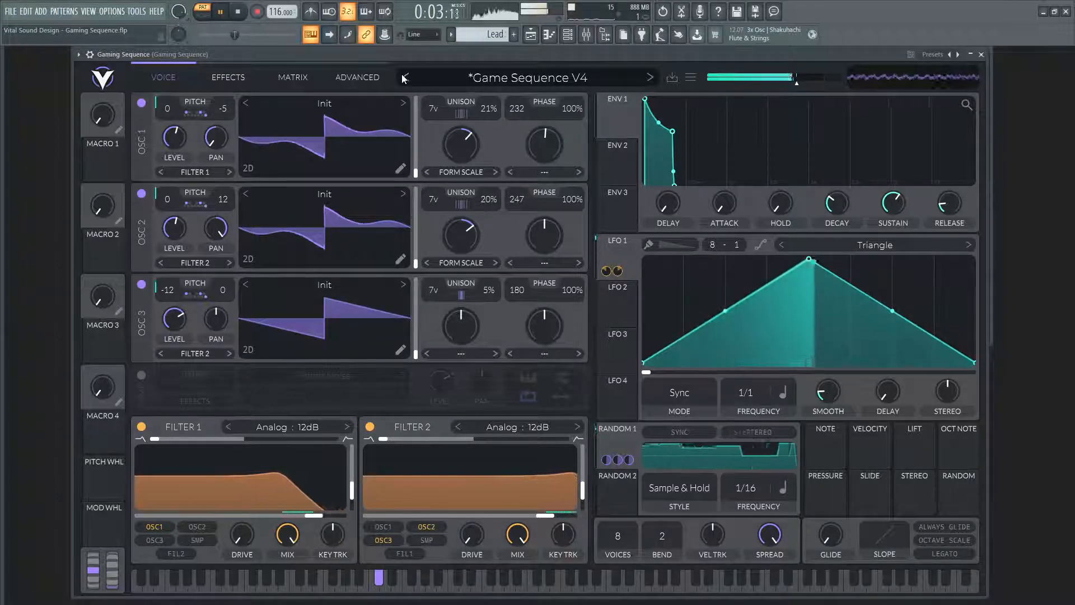
click(238, 13)
- Switch playback from pattern mode to song mode, play the song, and stop it
click(206, 16)
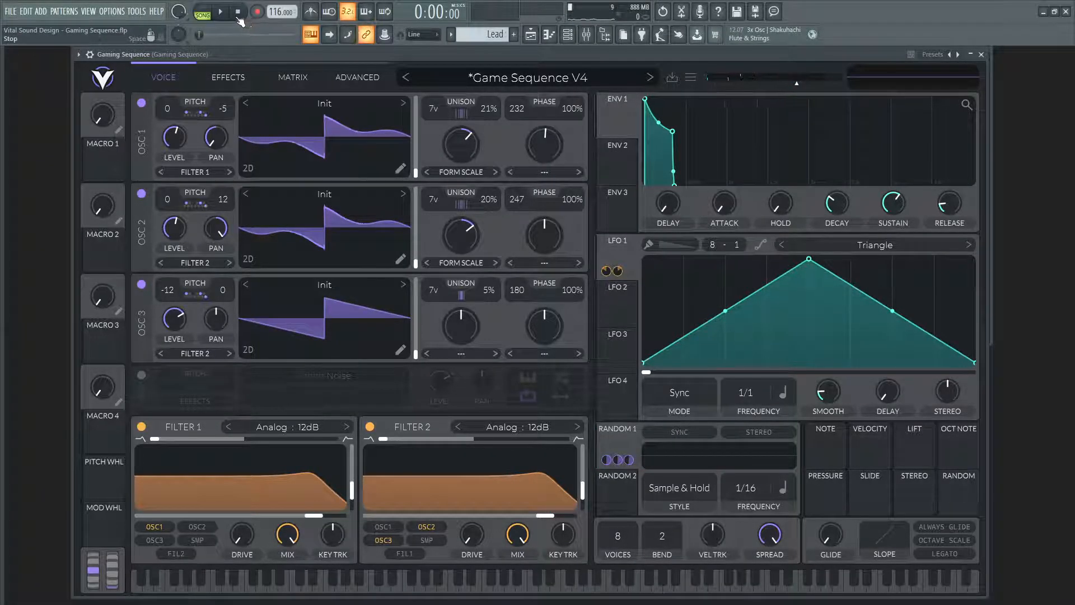
key(space)
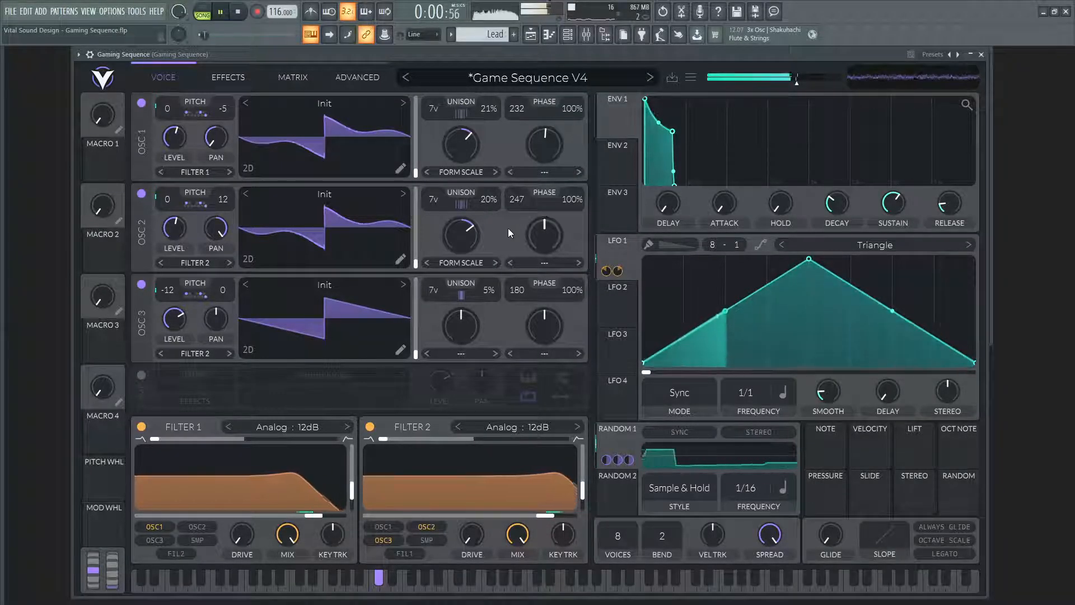
key(space)
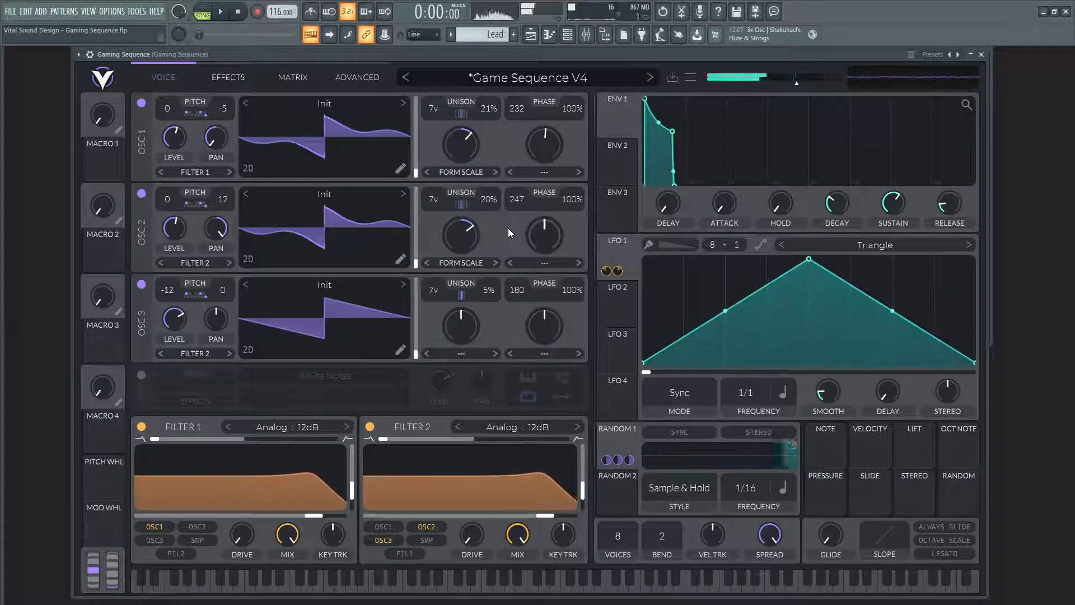